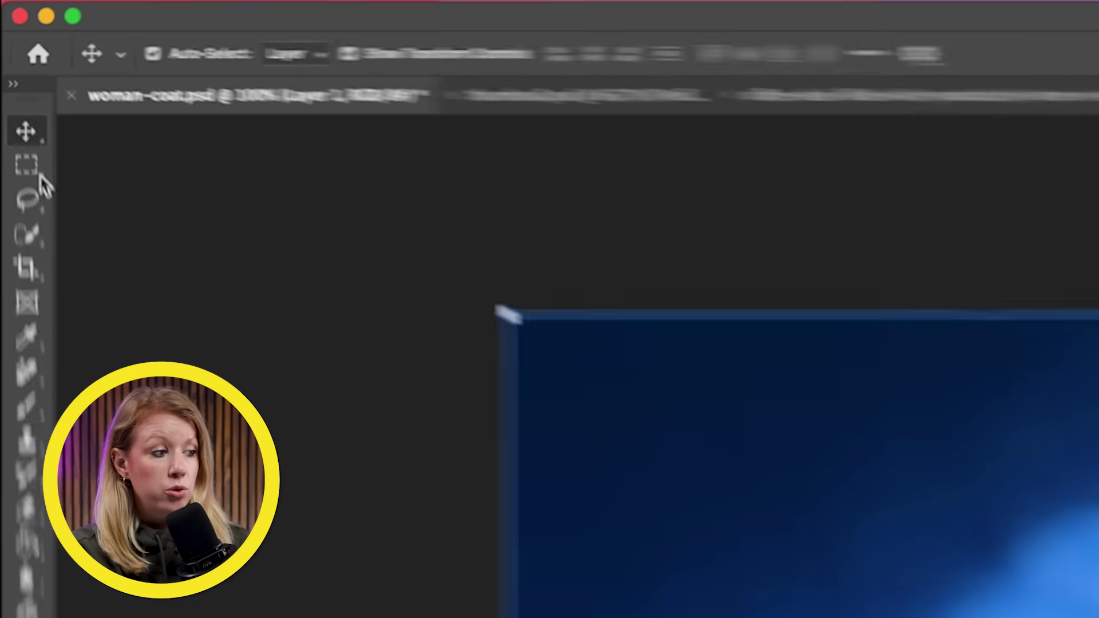
Step: Select the entire photo with the Rectangular Marquee and ready Generative Fill with Gemini 2.5 (Nano Banana)
left_click(11, 97)
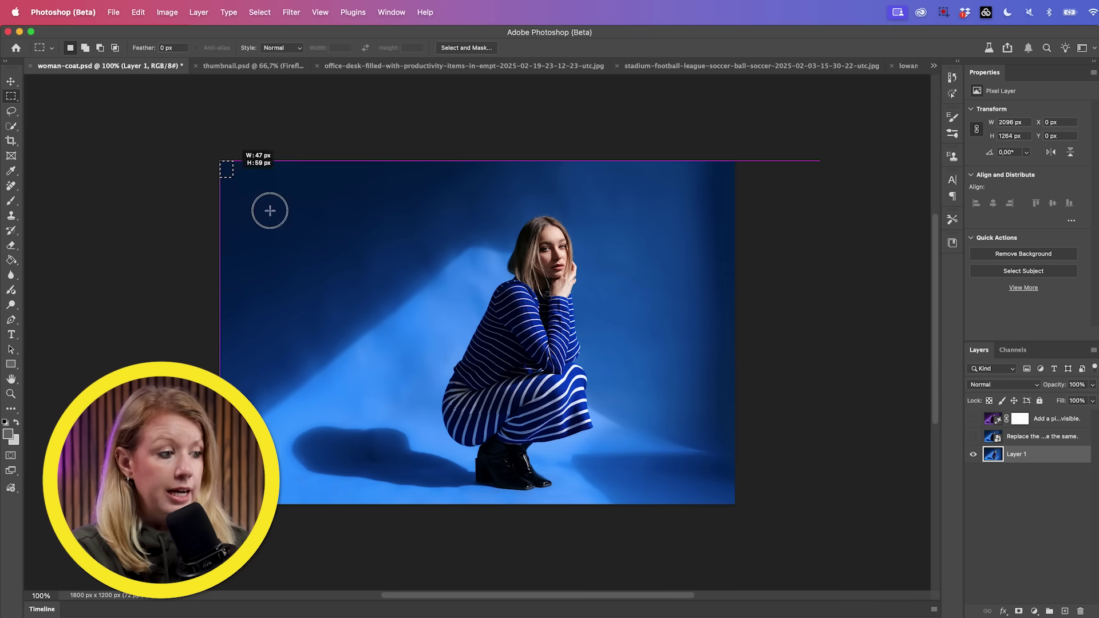
left_click_drag(766, 531, 769, 528)
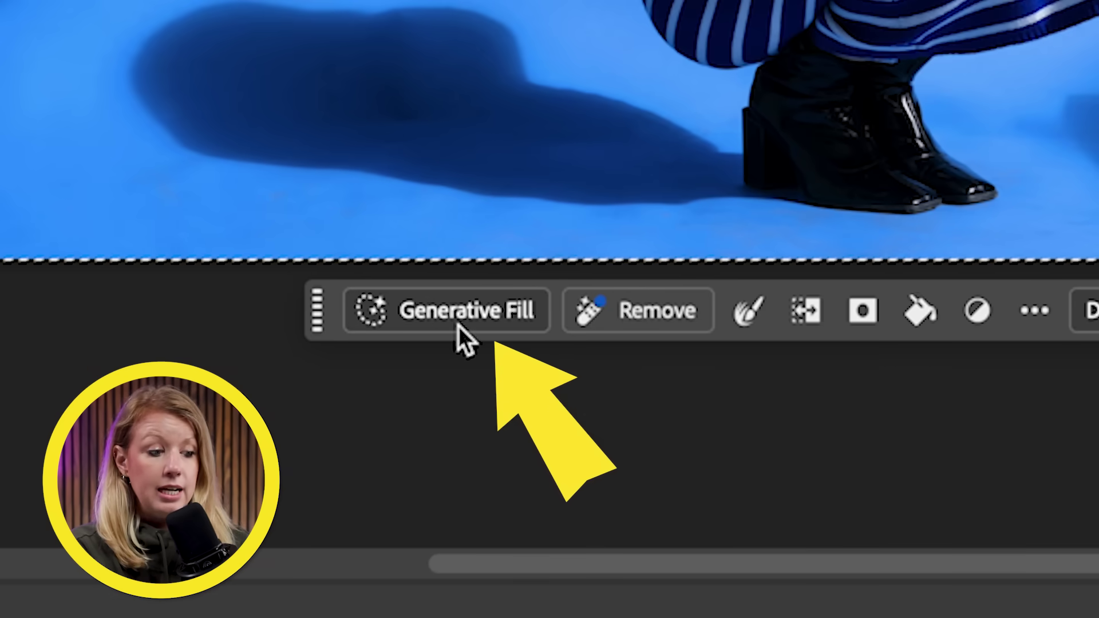
left_click(457, 321)
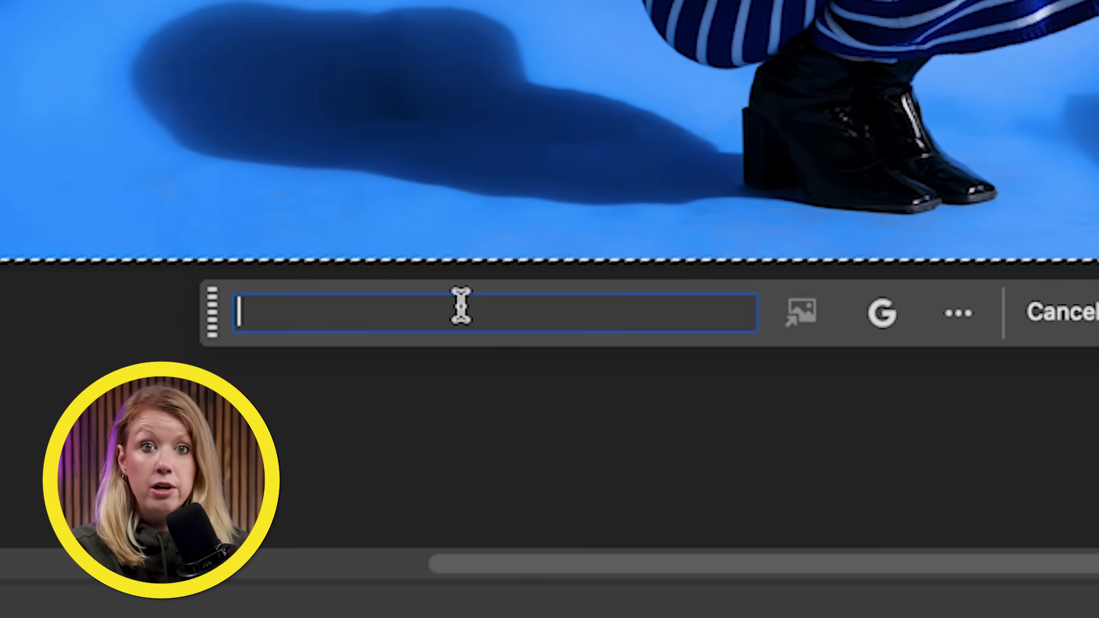
left_click(884, 314)
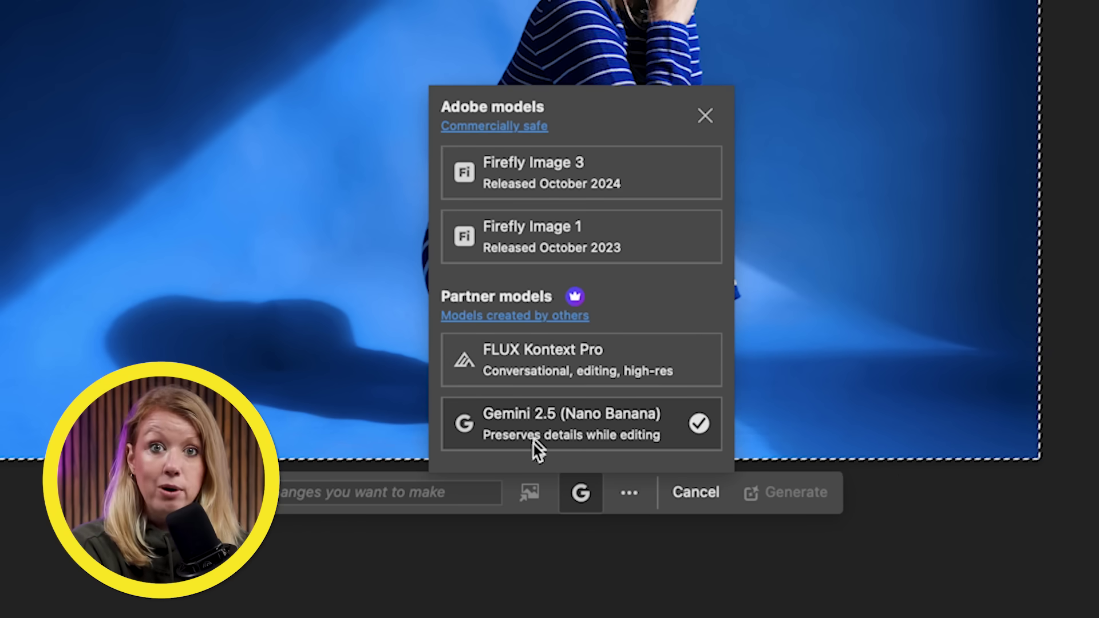
left_click(355, 484)
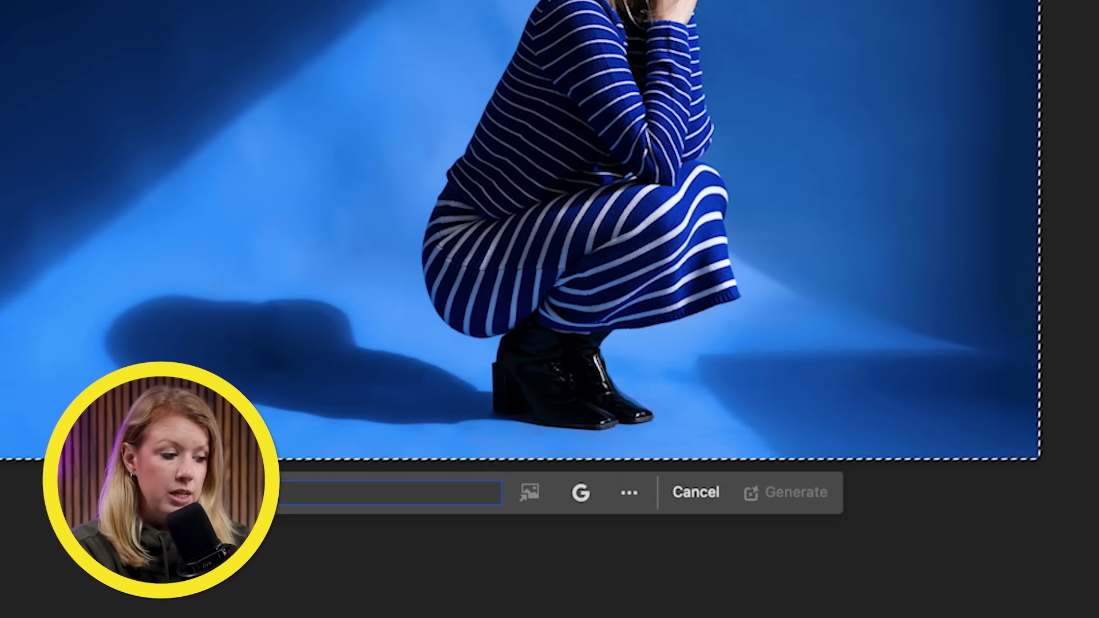
Step: Paste the oversized fluffy blue faux fur jacket prompt and generate the sweater replacement
type("Replace the woman's sweater with an oversized,")
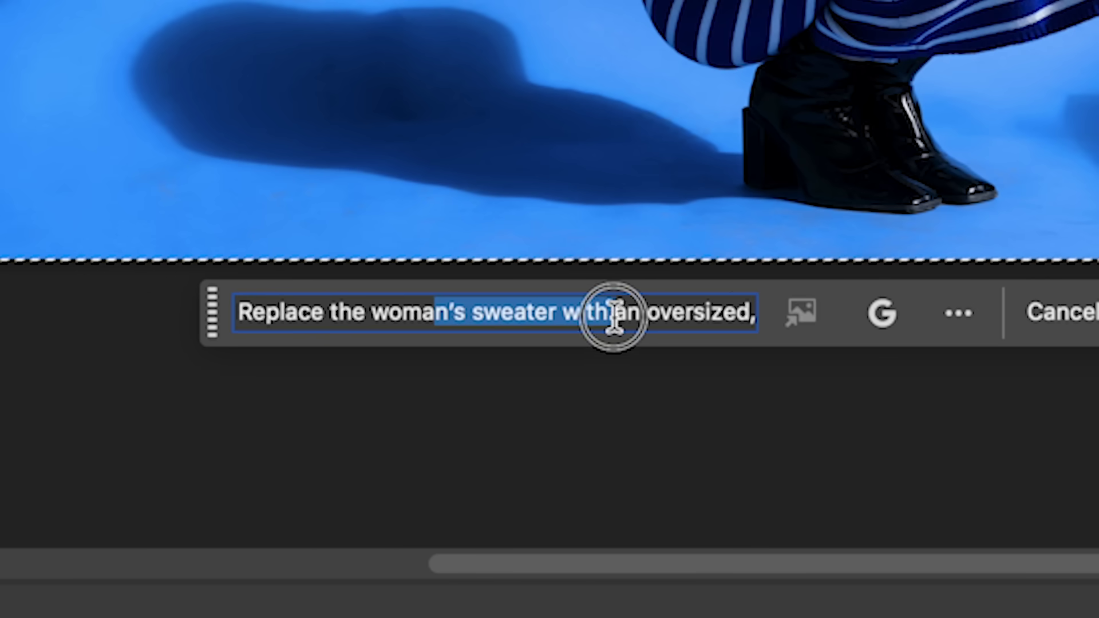
left_click_drag(763, 320, 701, 322)
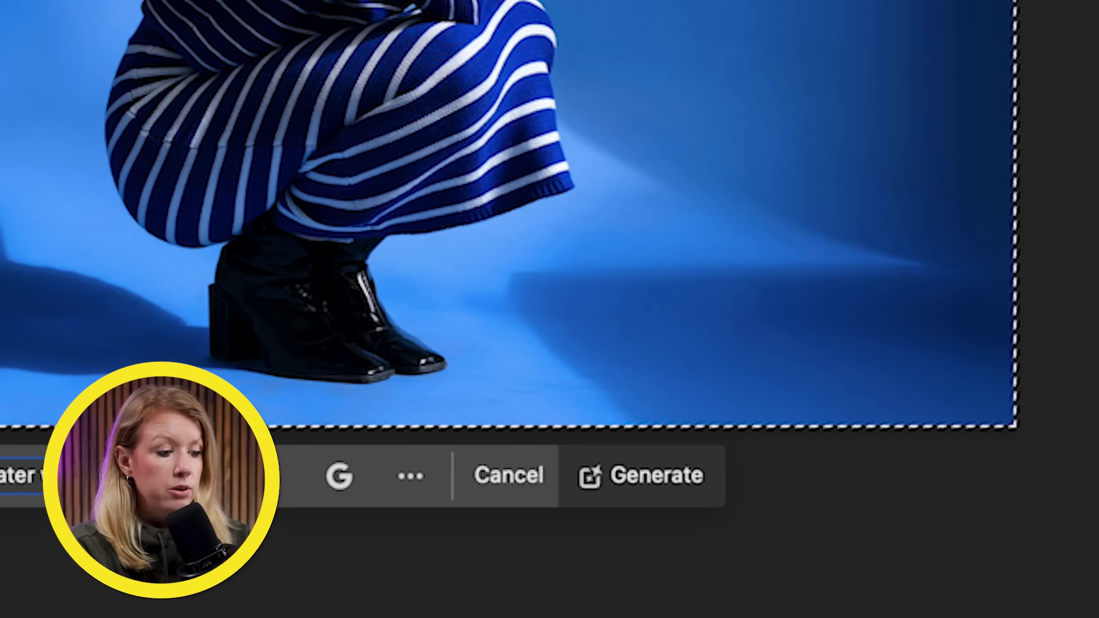
left_click(652, 475)
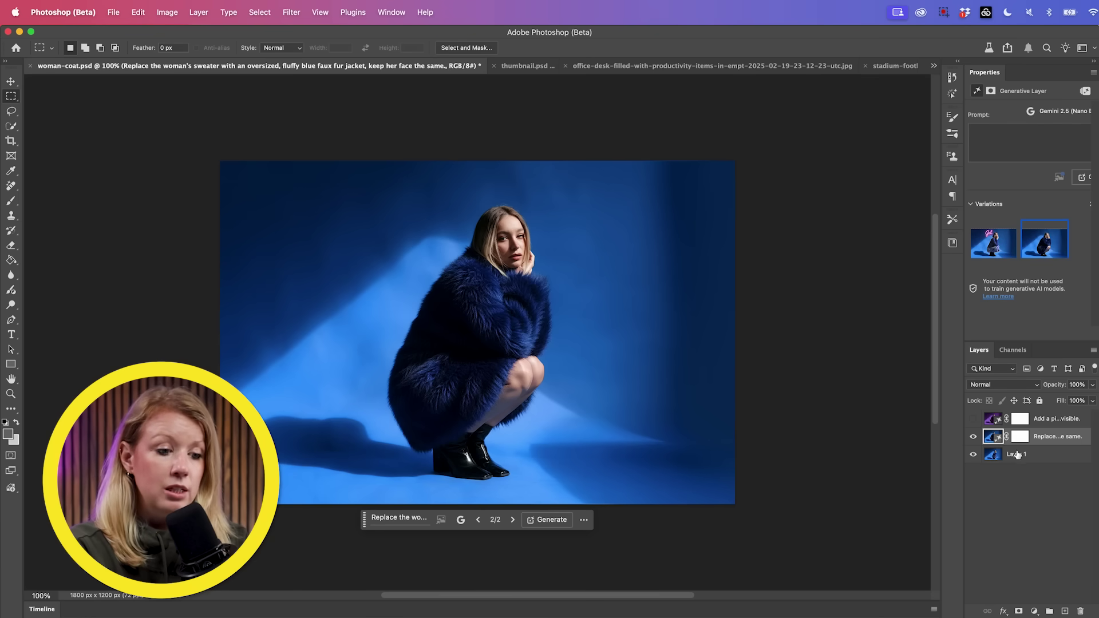
Step: Convert Layer 1 and the fur-jacket generative layer together into one smart object
left_click(1018, 454)
left_click(1048, 439, "shift")
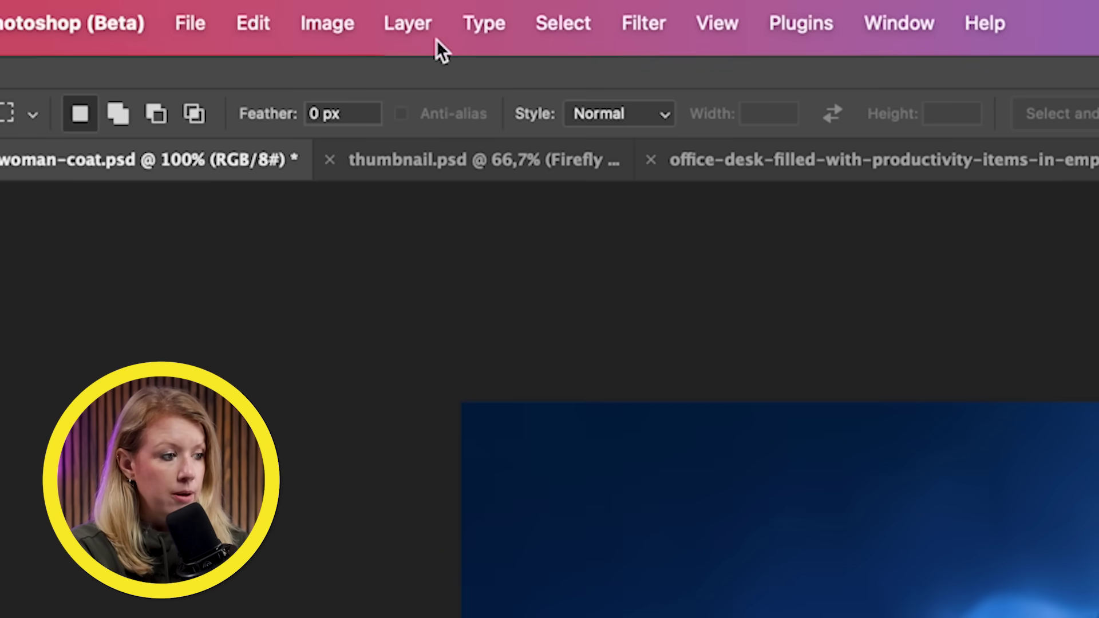
left_click(403, 17)
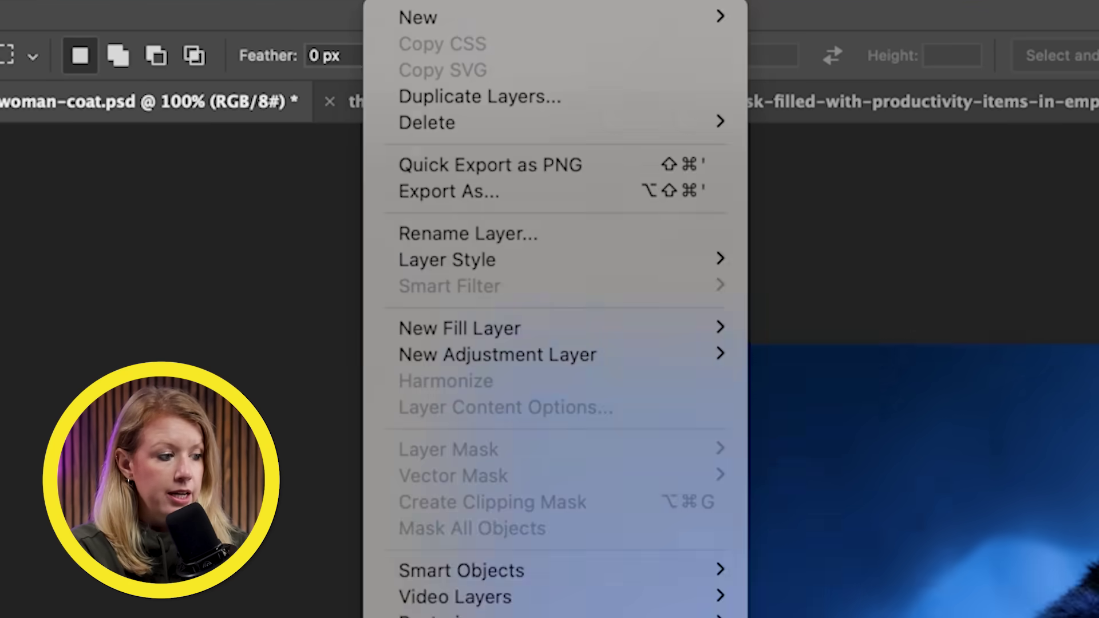
mouse_move(494, 246)
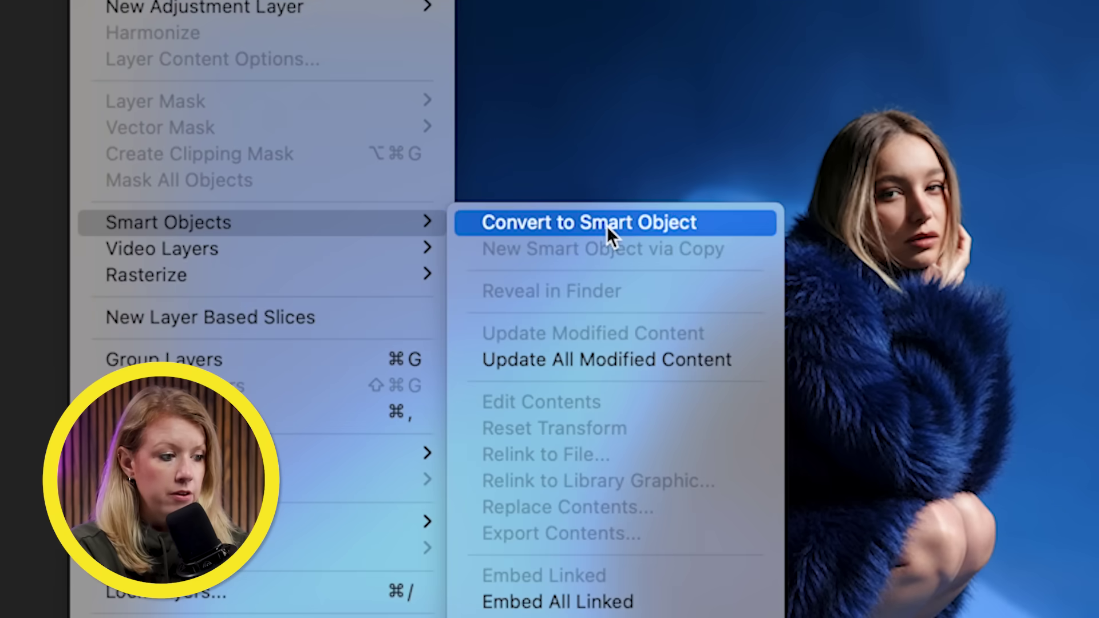
left_click(606, 226)
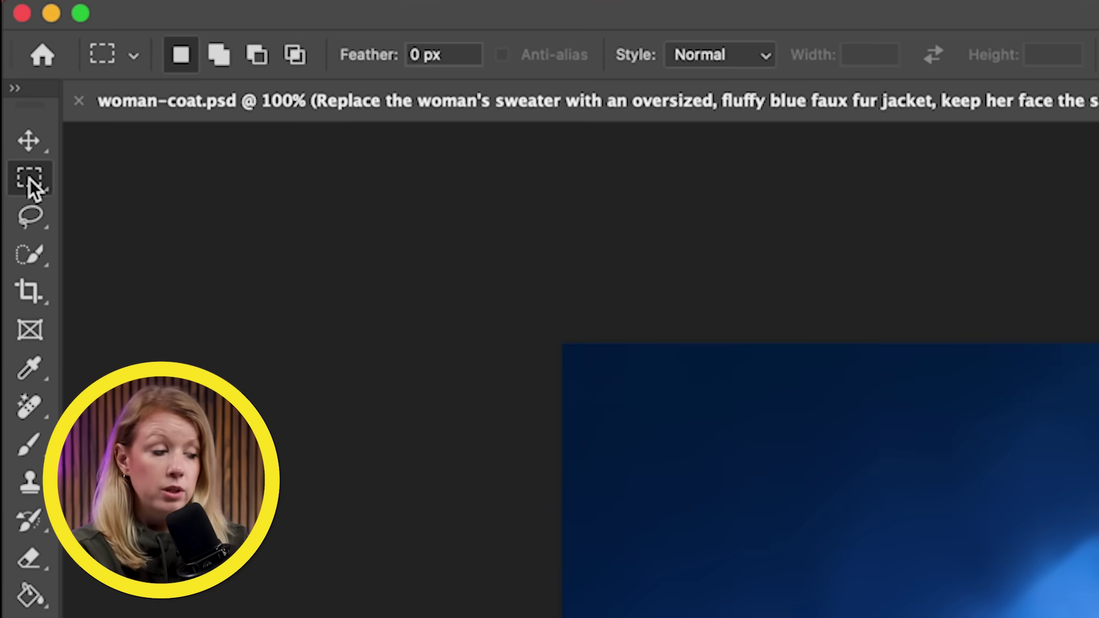
Step: Select the whole 1800 × 1200 canvas and generate 'Change the color of the fur coat to purple and change the overall lighting to purple'
left_click_drag(29, 177, 122, 184)
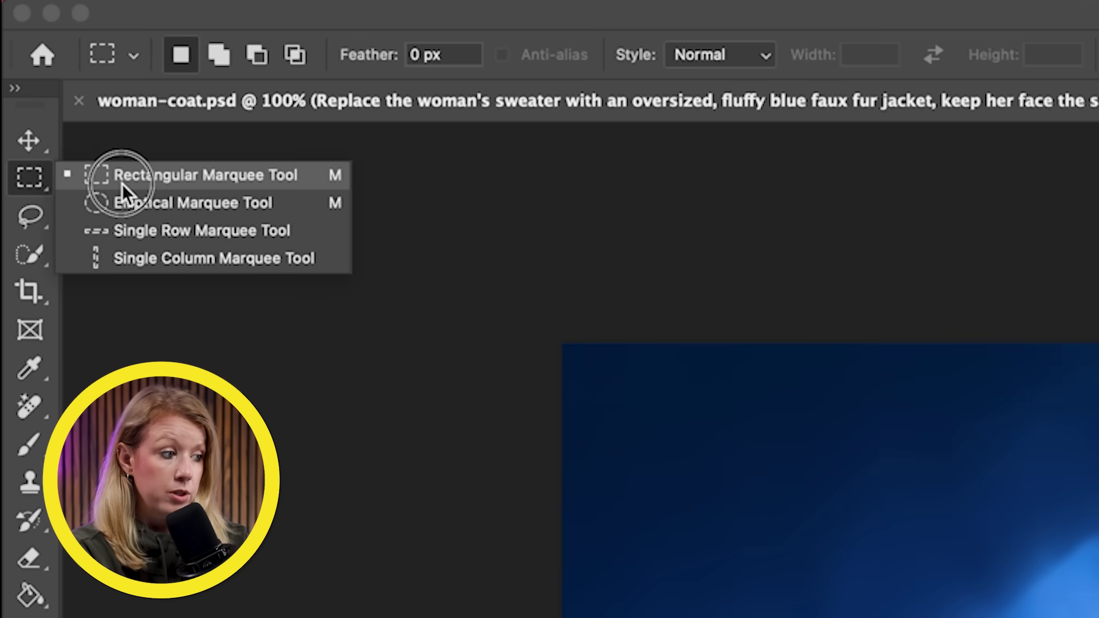
left_click(122, 183)
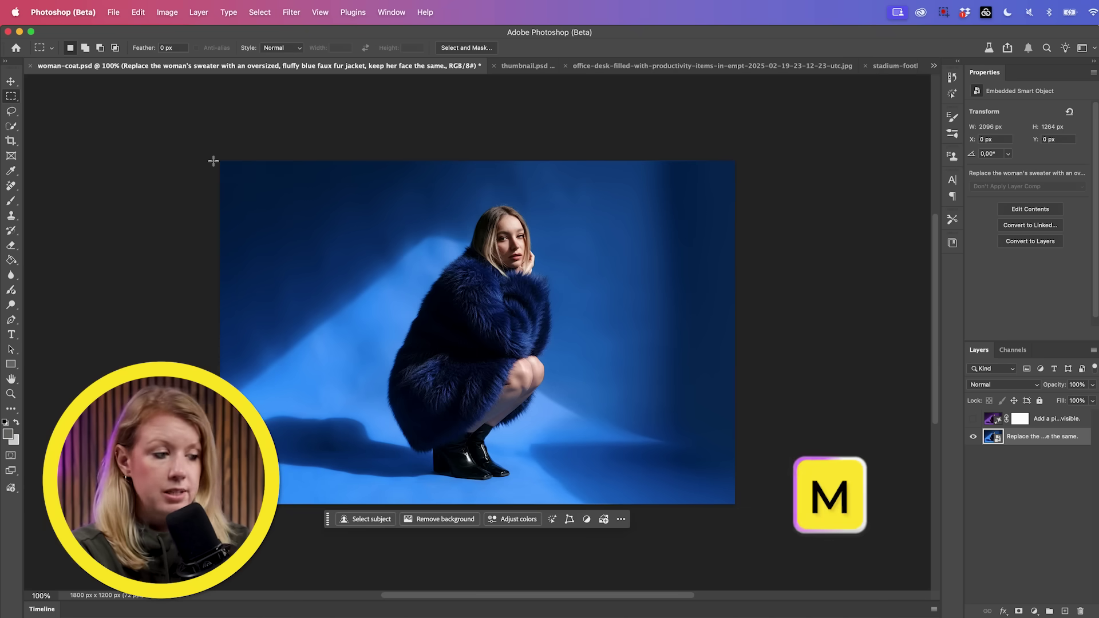
left_click_drag(212, 161, 428, 298)
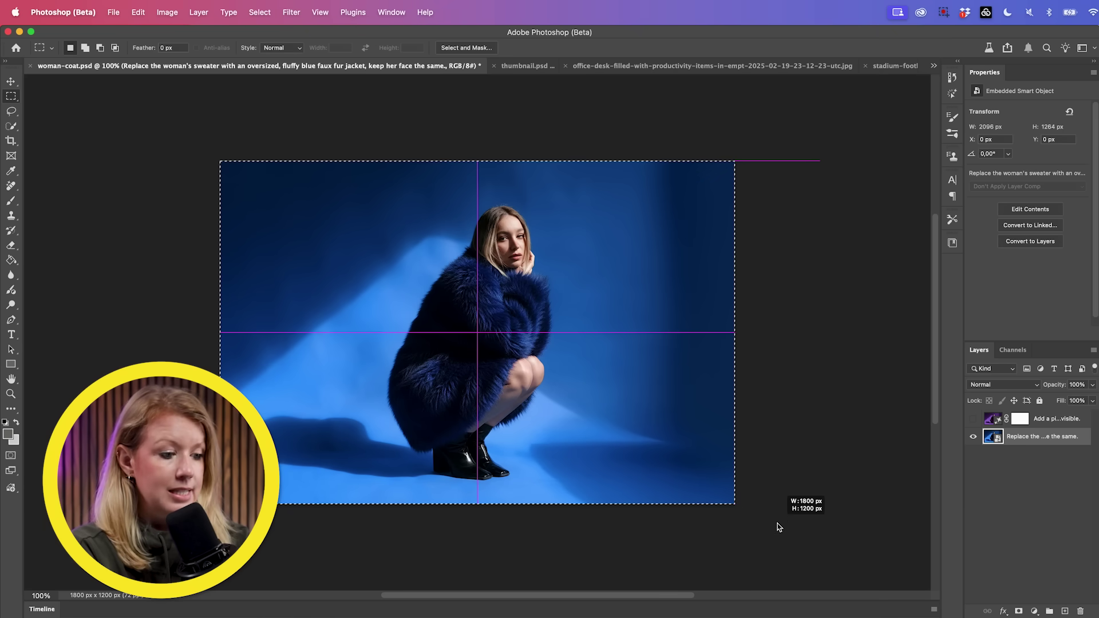
left_click_drag(779, 526, 775, 523)
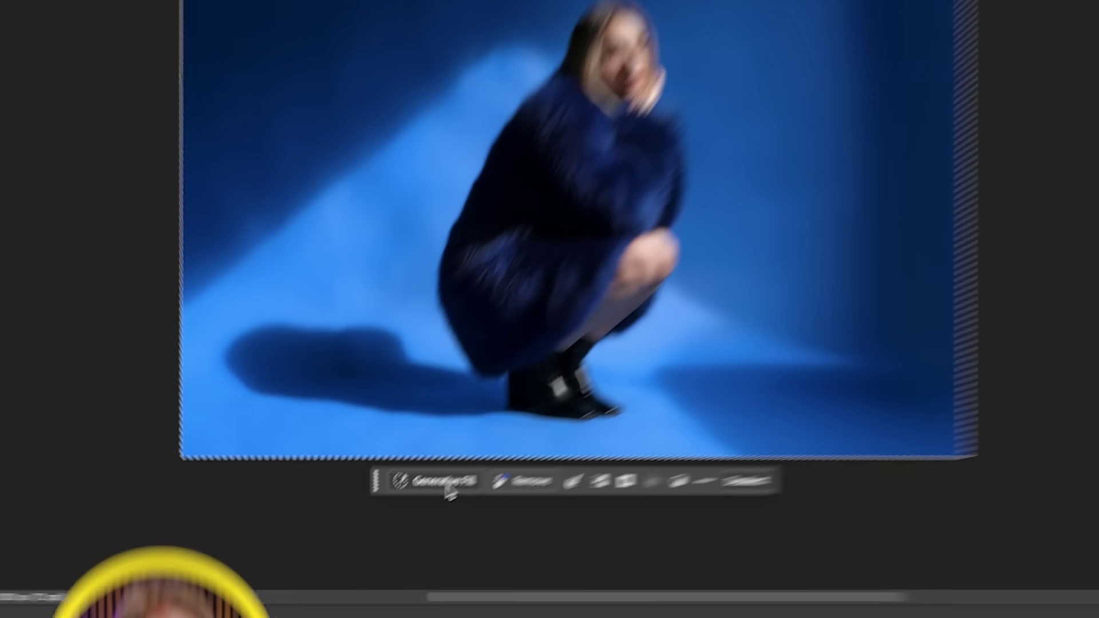
left_click(395, 521)
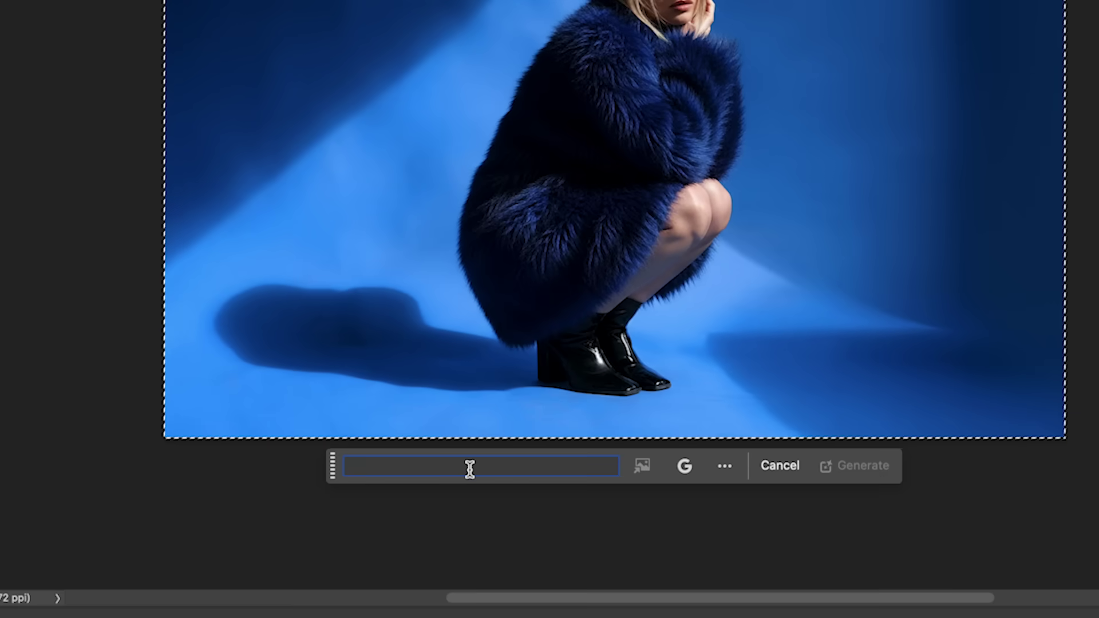
type("Change the color of the fur coat ")
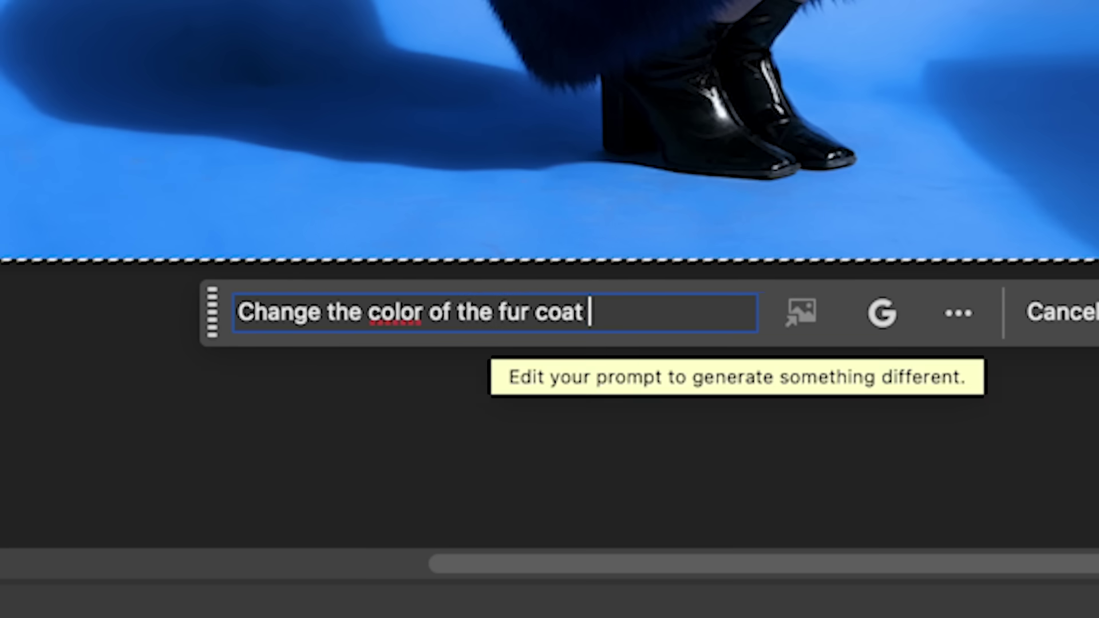
type("to purple and change the overall lighting to purple in the sc")
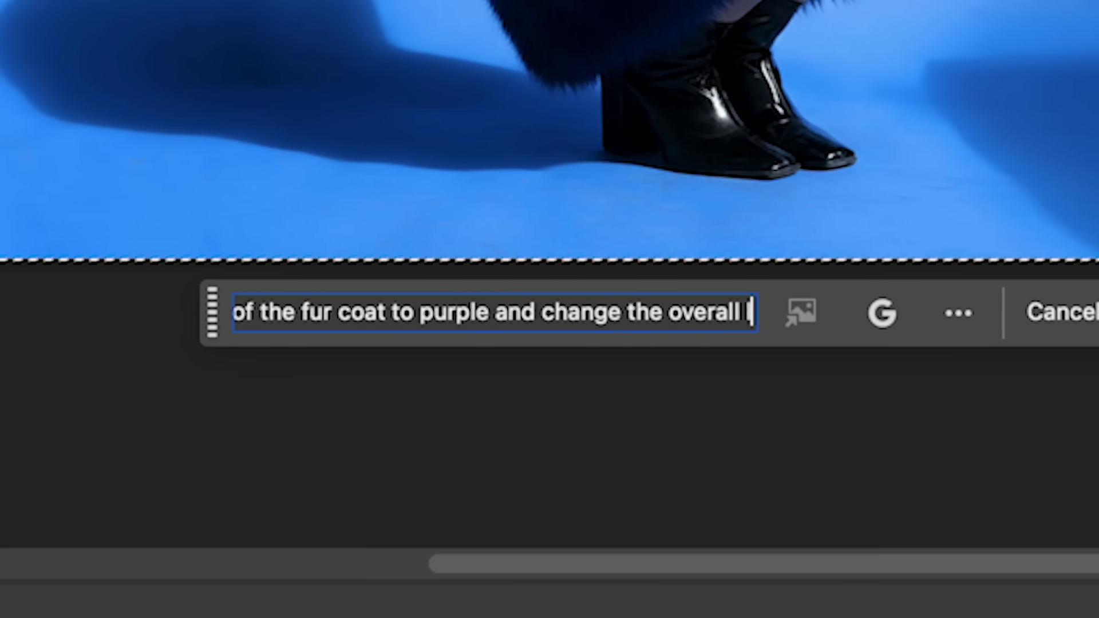
type("ene.")
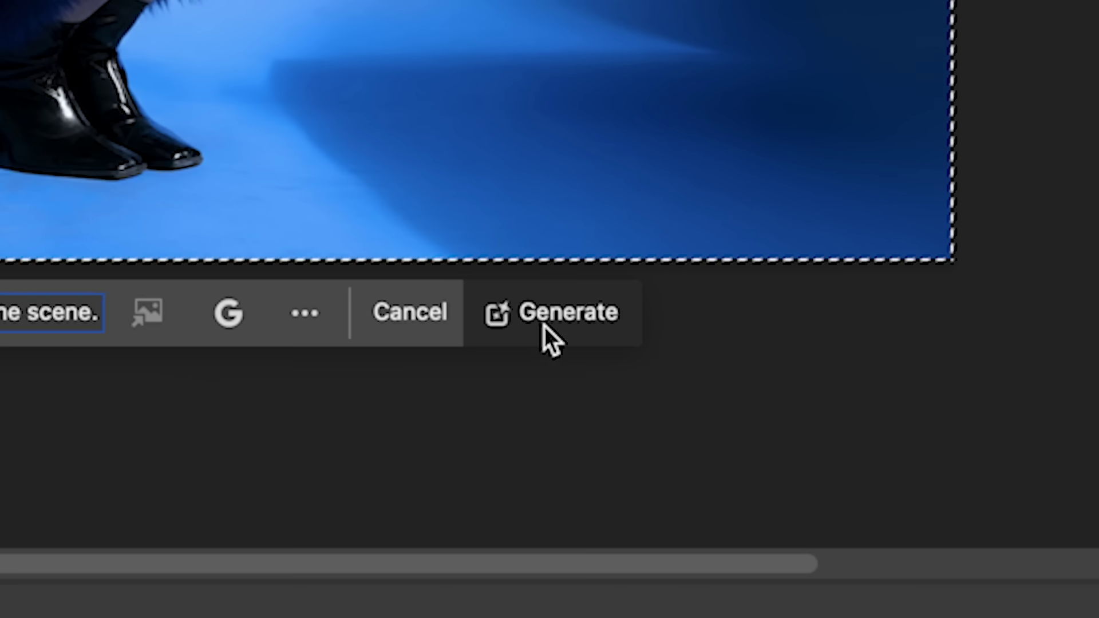
left_click(545, 327)
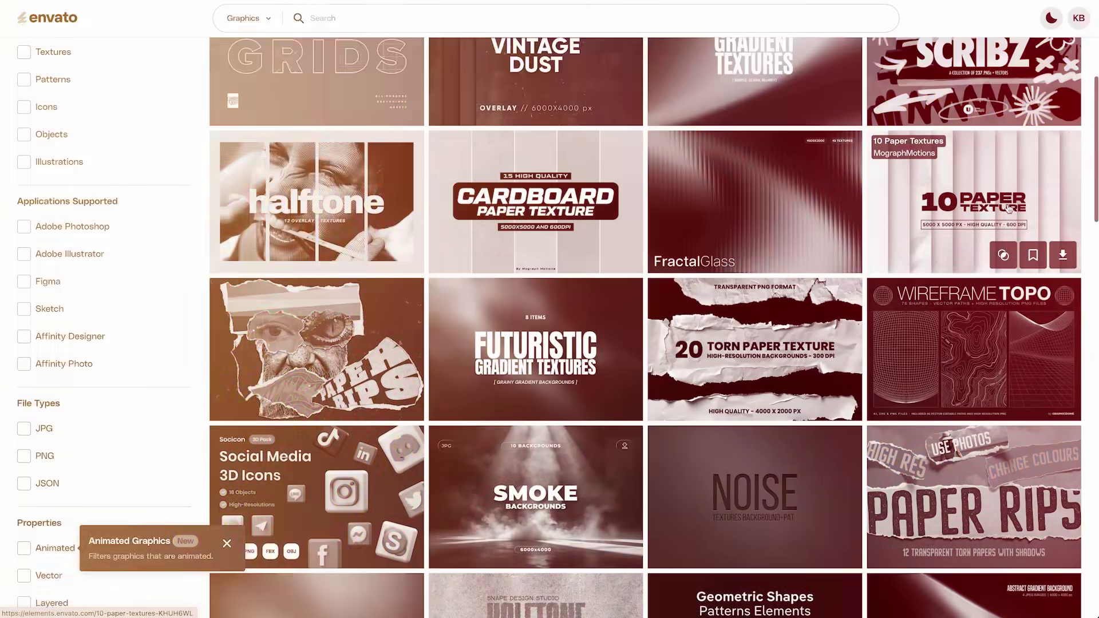
Step: Scroll through the Envato Elements Graphics, 3D, Photos and Fonts pages for thumbnail assets
scroll(629, 327, "down", 3)
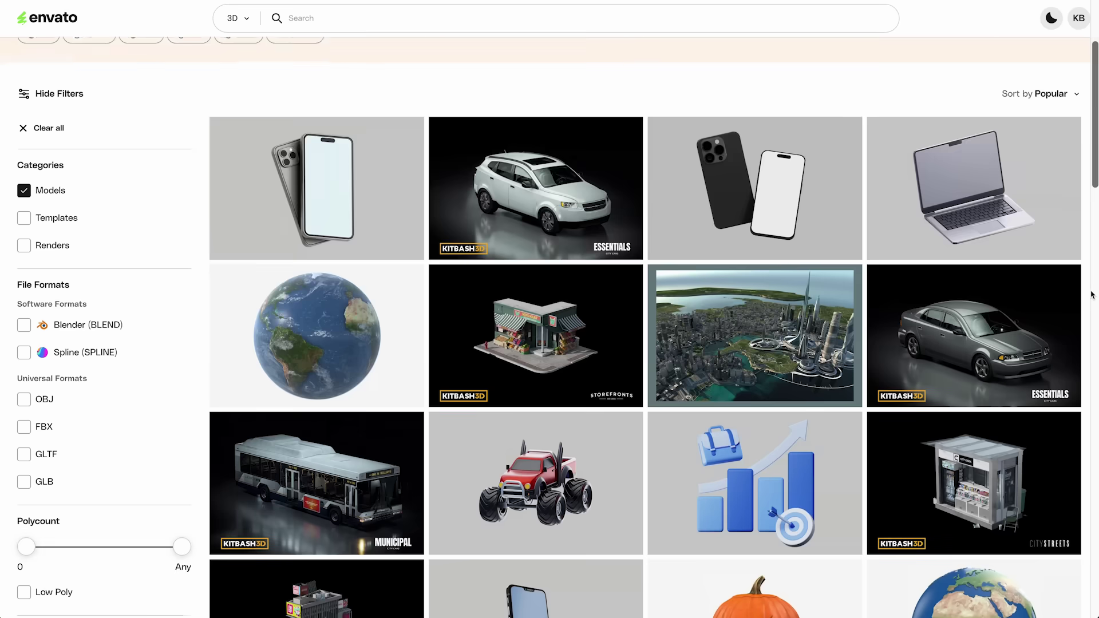
scroll(1090, 295, "down", 5)
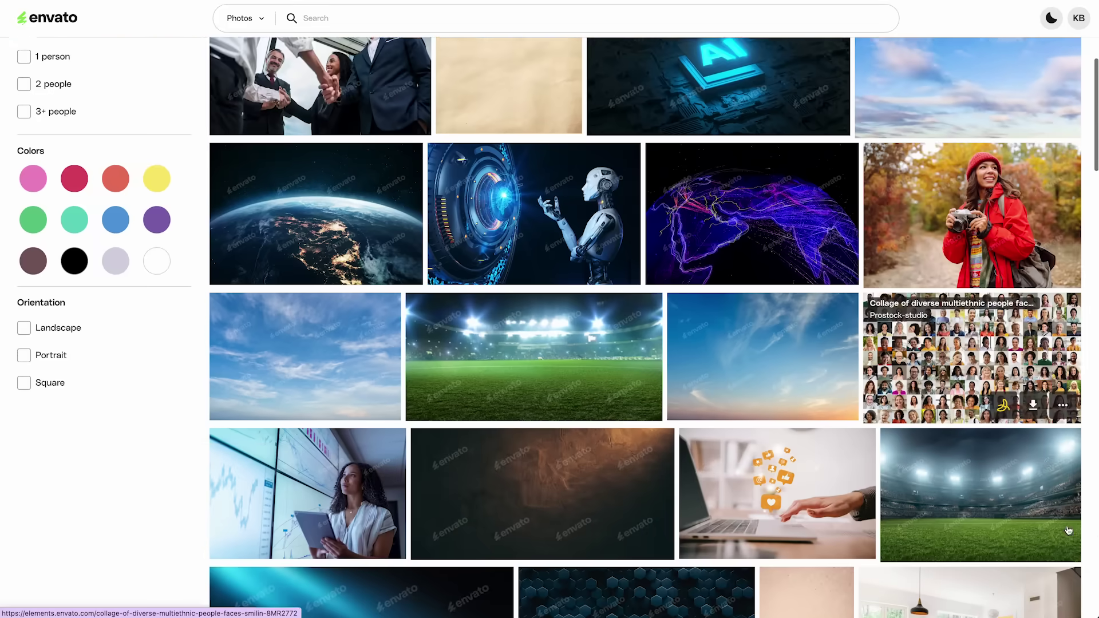
scroll(1068, 531, "down", 2)
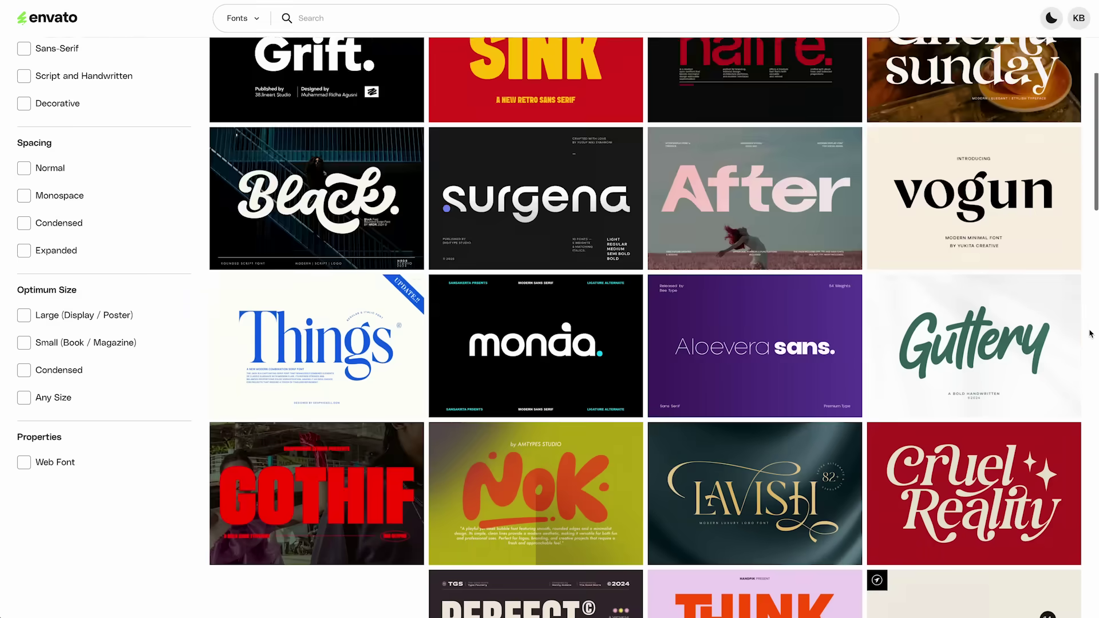
scroll(1089, 331, "down", 4)
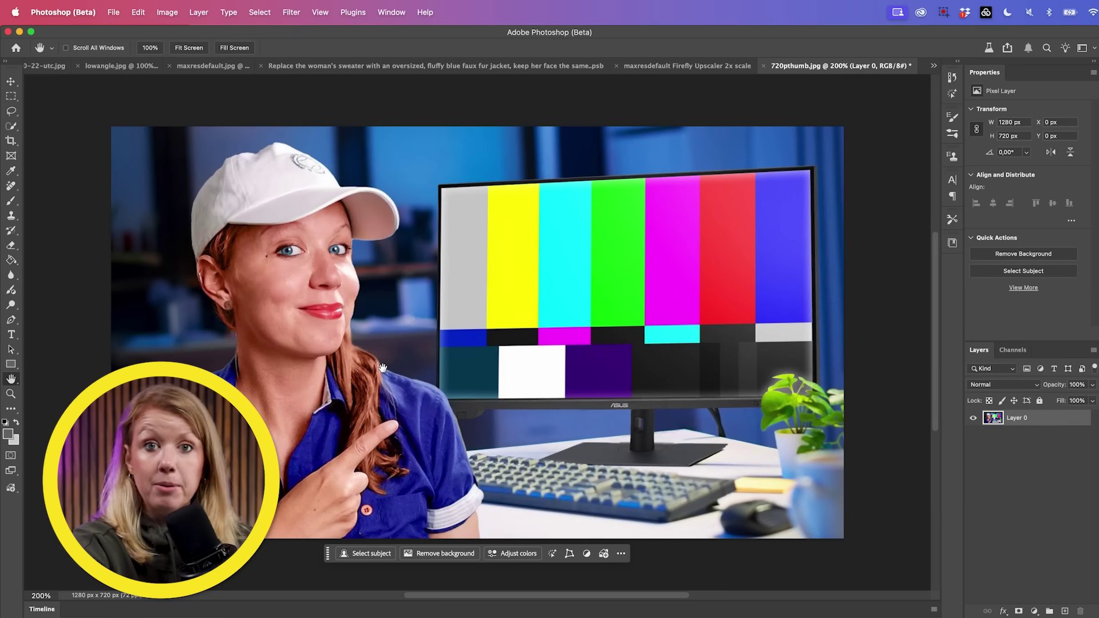
Step: Generatively upscale the 720p thumbnail at 2x to 2560 × 1440 px
left_click_drag(293, 296, 484, 335)
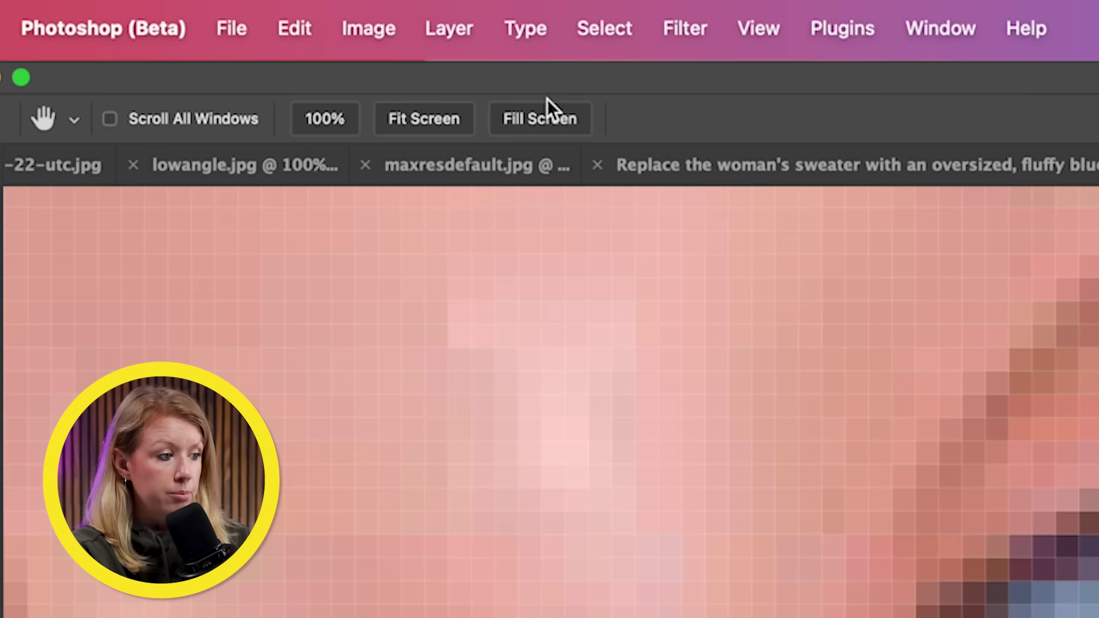
left_click(365, 26)
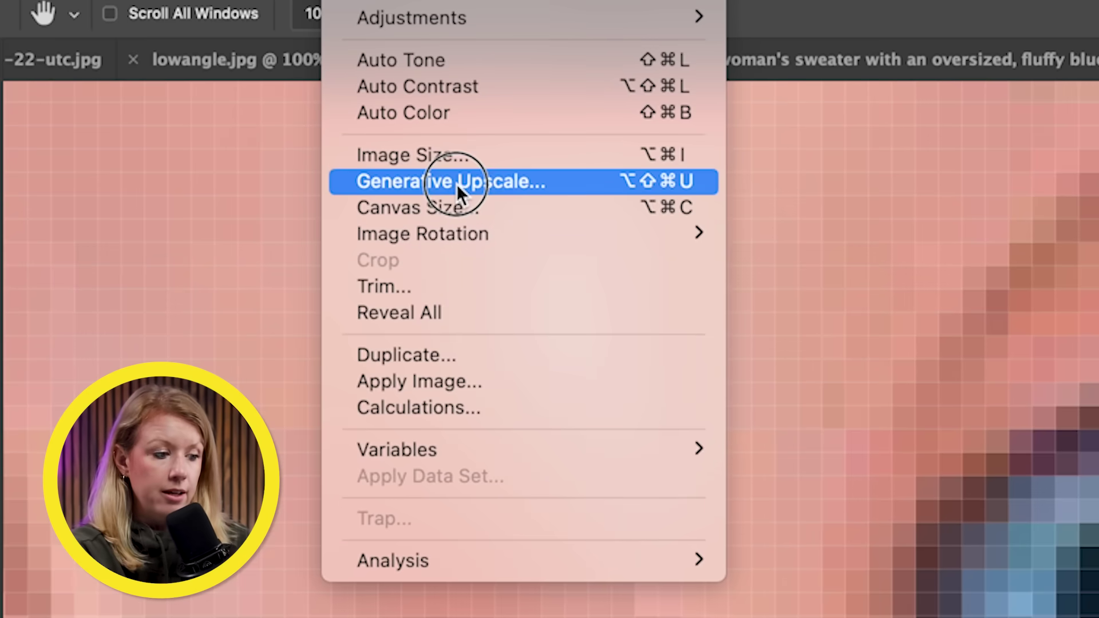
left_click(456, 184)
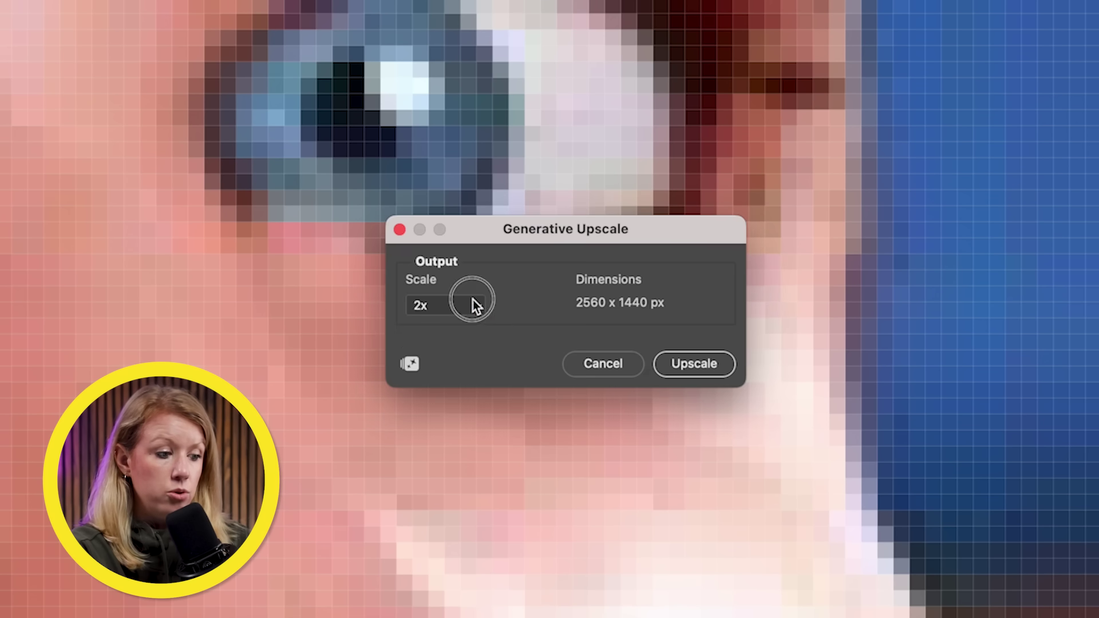
left_click(473, 300)
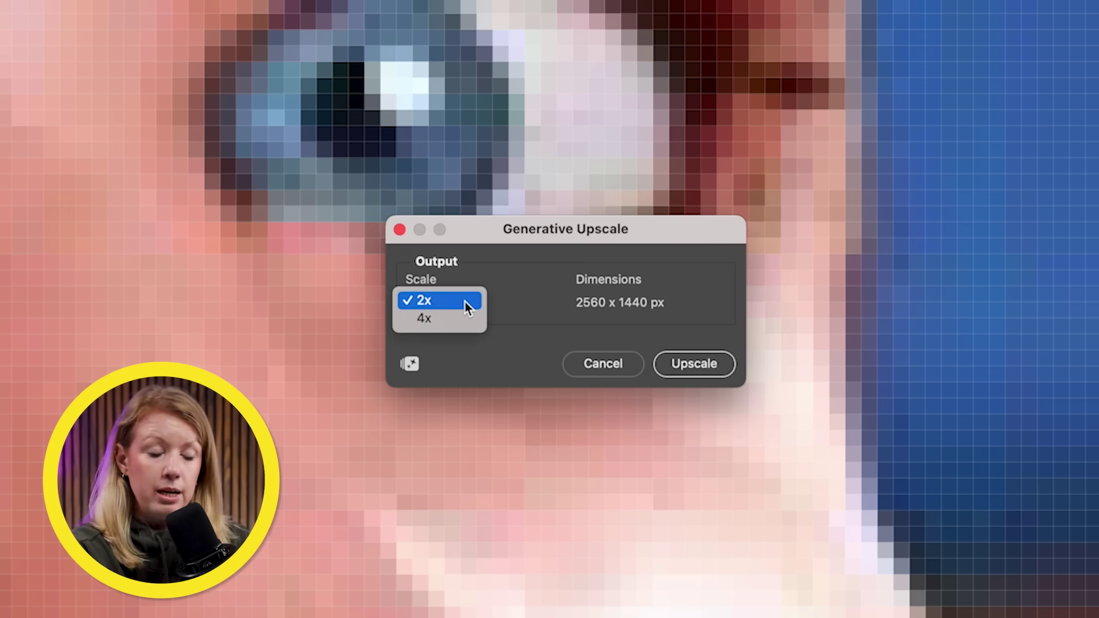
left_click(451, 302)
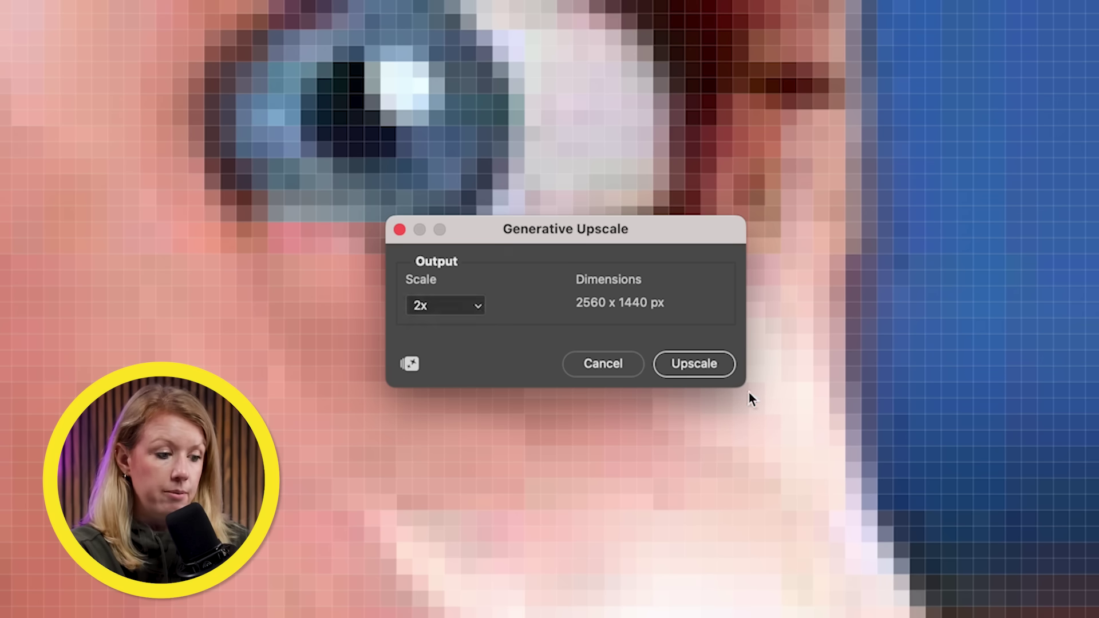
left_click(696, 367)
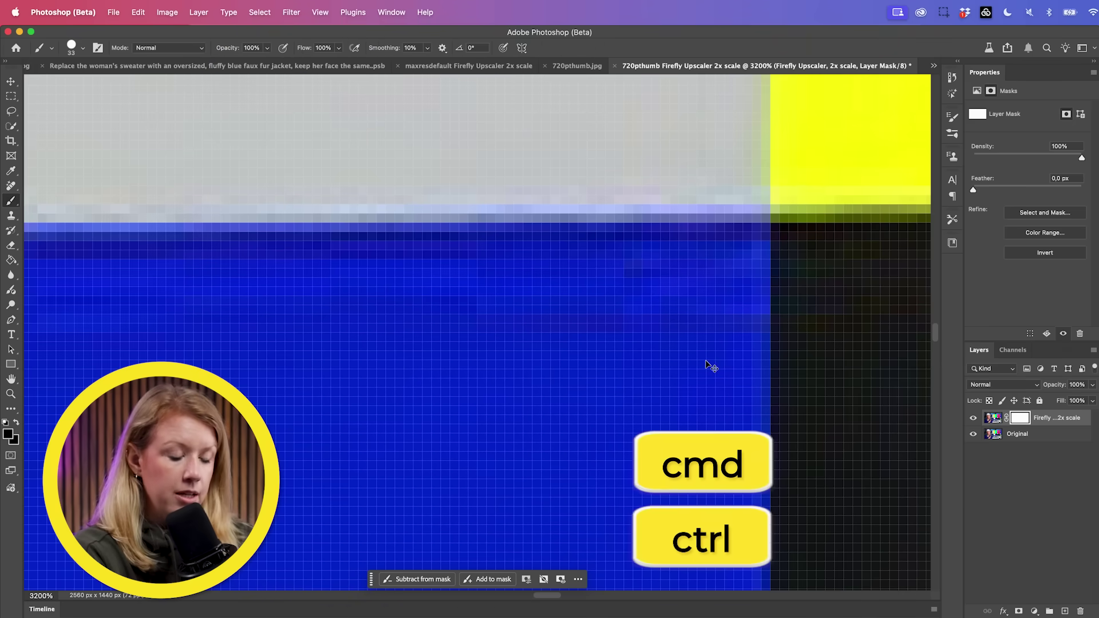
key("super+0")
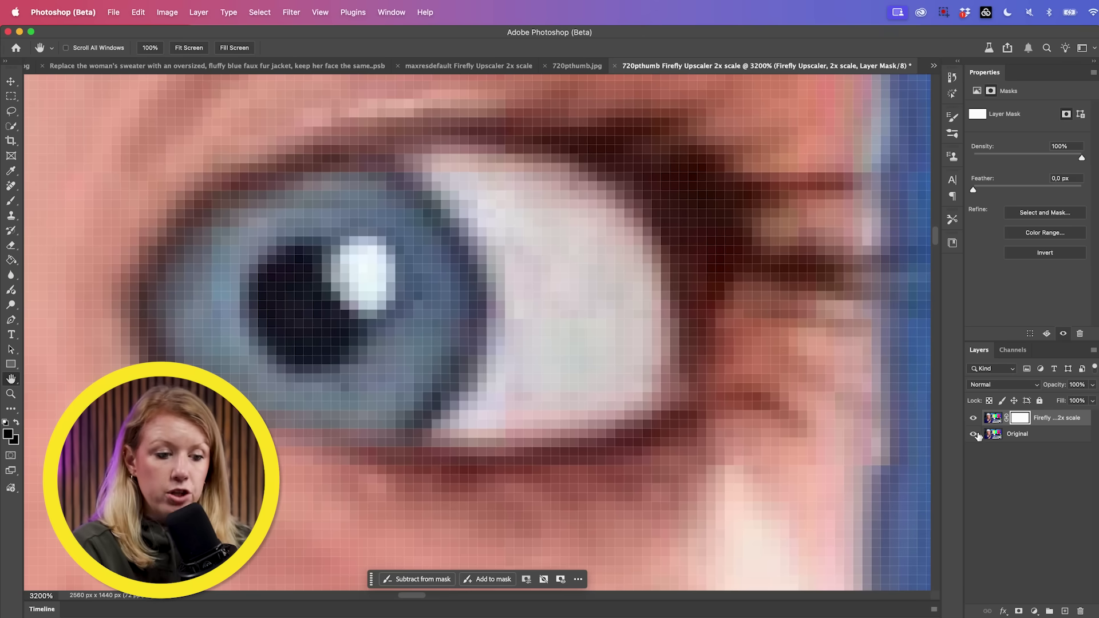
left_click(973, 420)
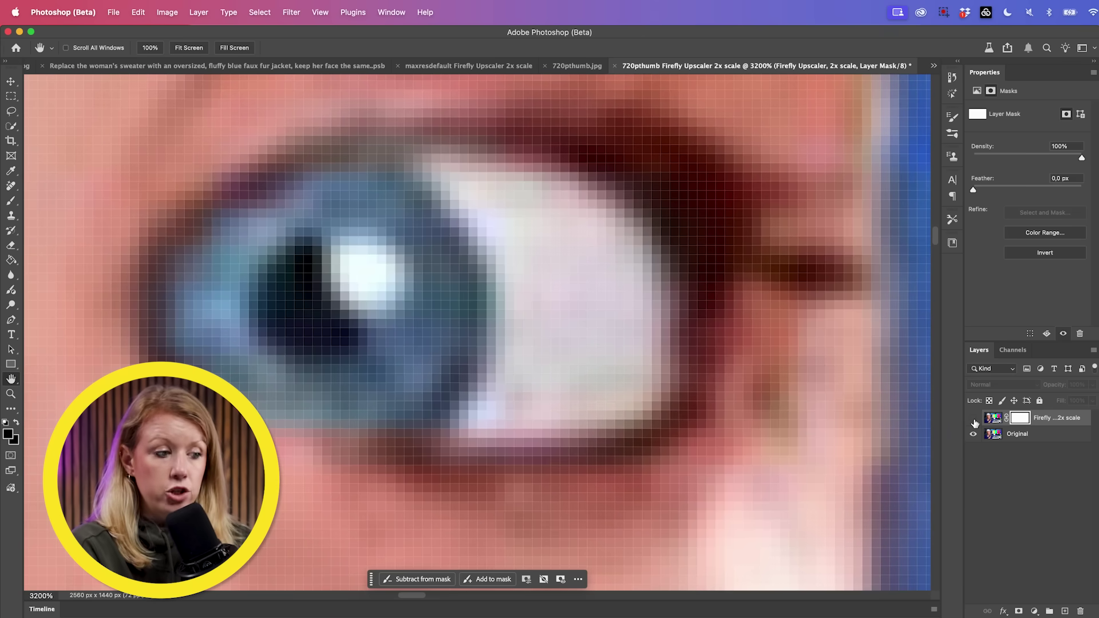
left_click(974, 420)
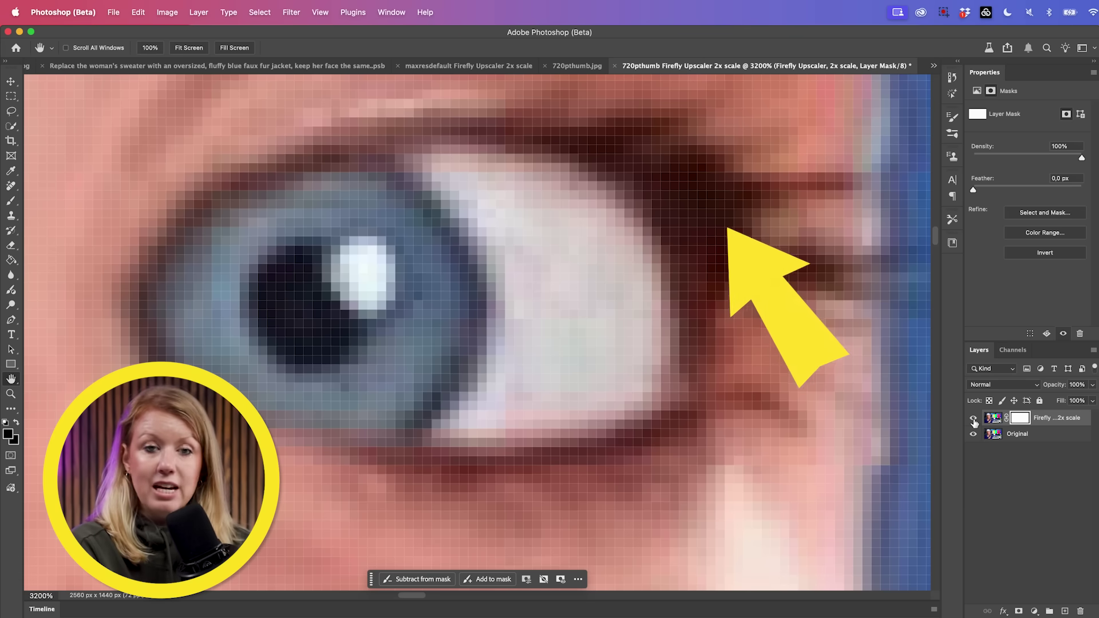
left_click(974, 421)
key("super+0")
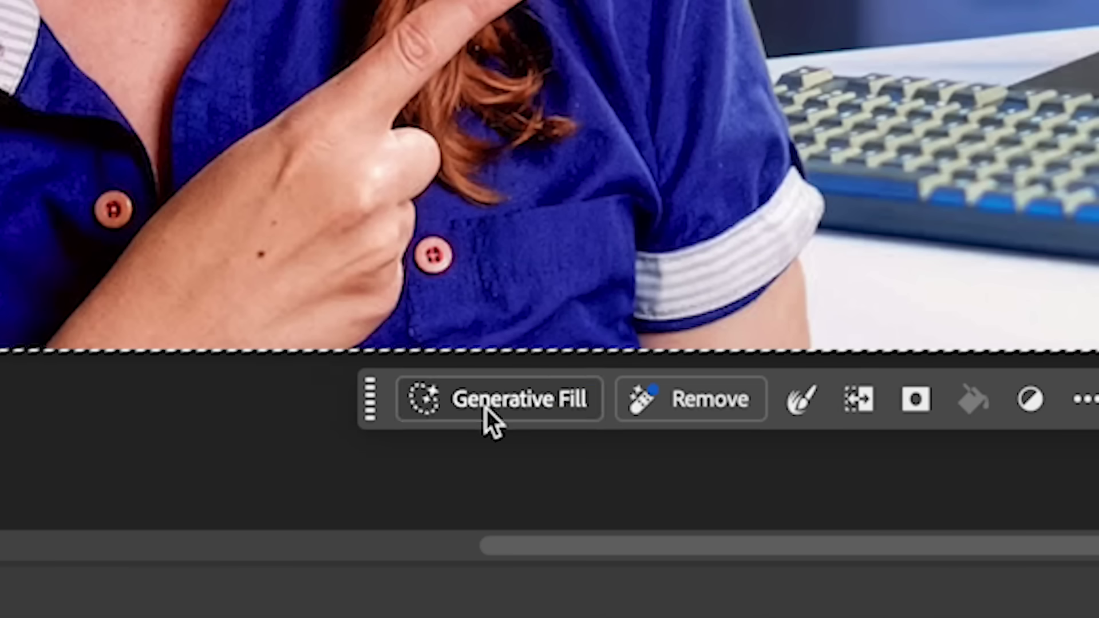
Step: Bring up an empty Generative Fill prompt on the thumbnail
left_click(486, 408)
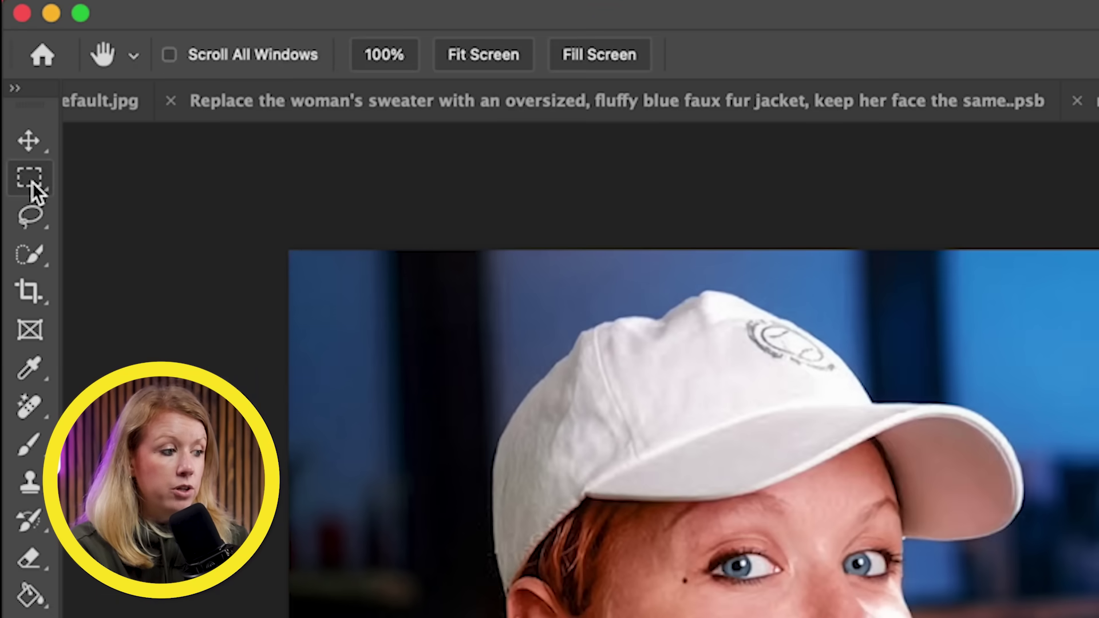
Step: Select the whole thumbnail and generate 'Change camera angle to a high angle.' with Gemini 2.5
left_click(31, 179)
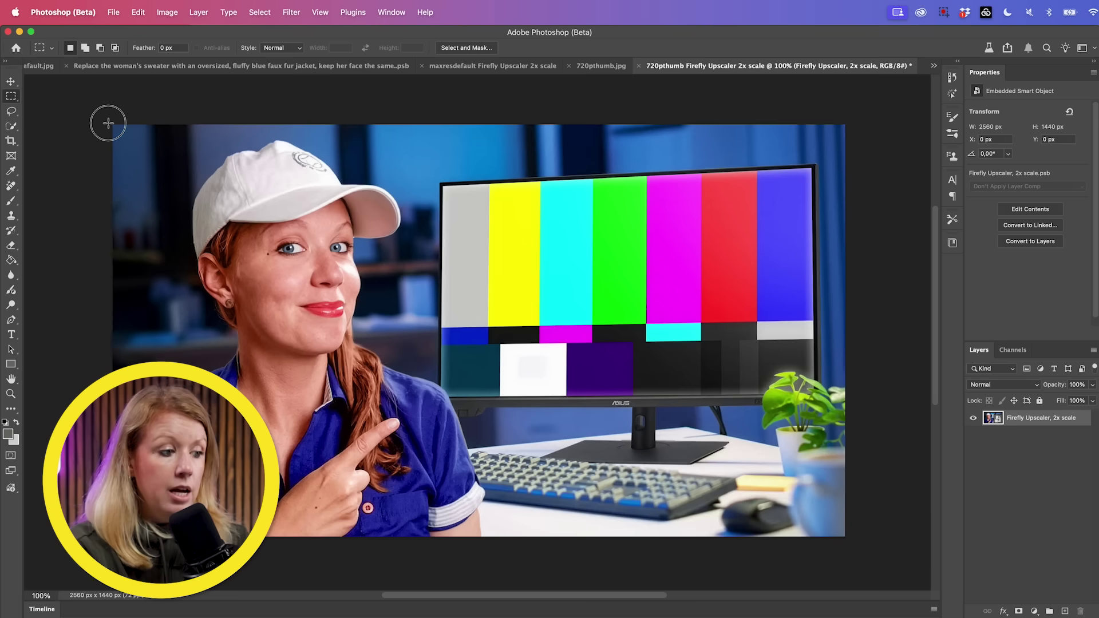
left_click_drag(289, 250, 871, 560)
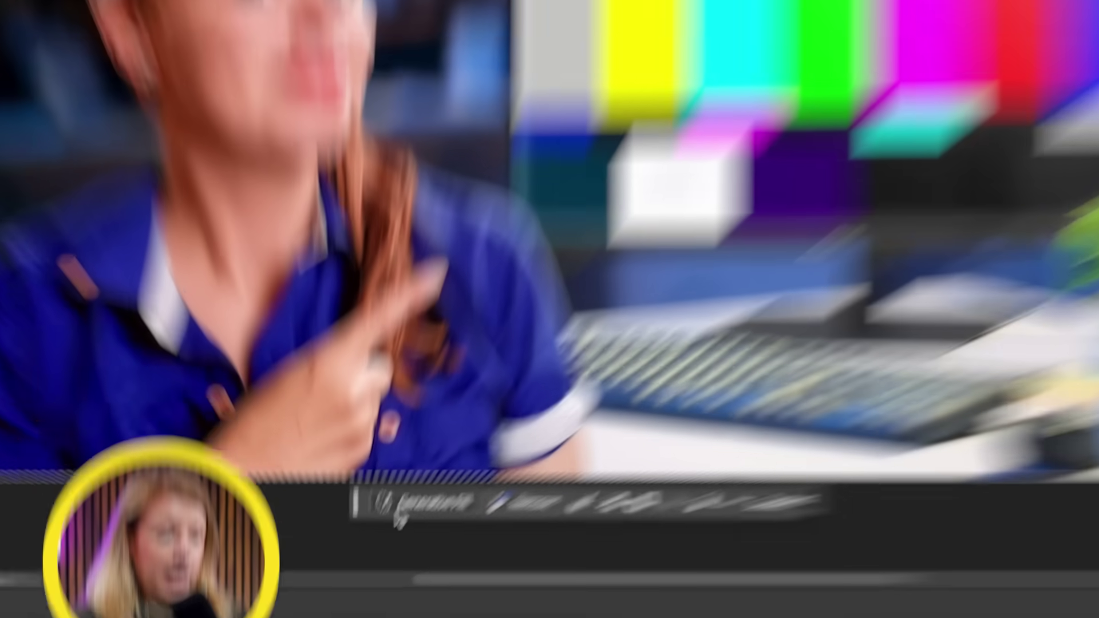
left_click(401, 510)
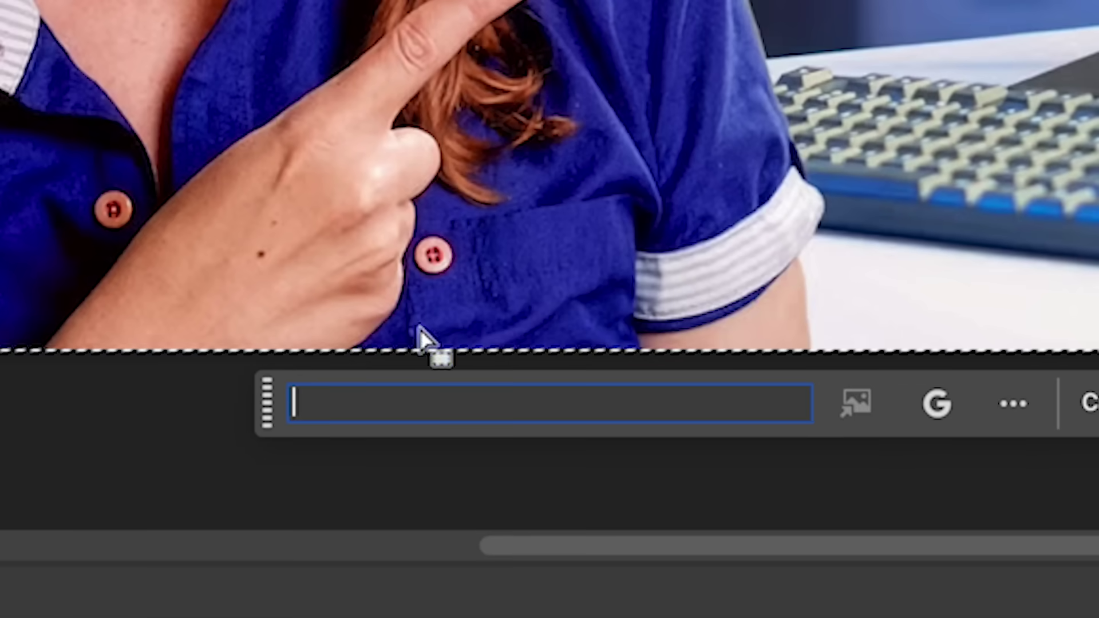
type("Change ca")
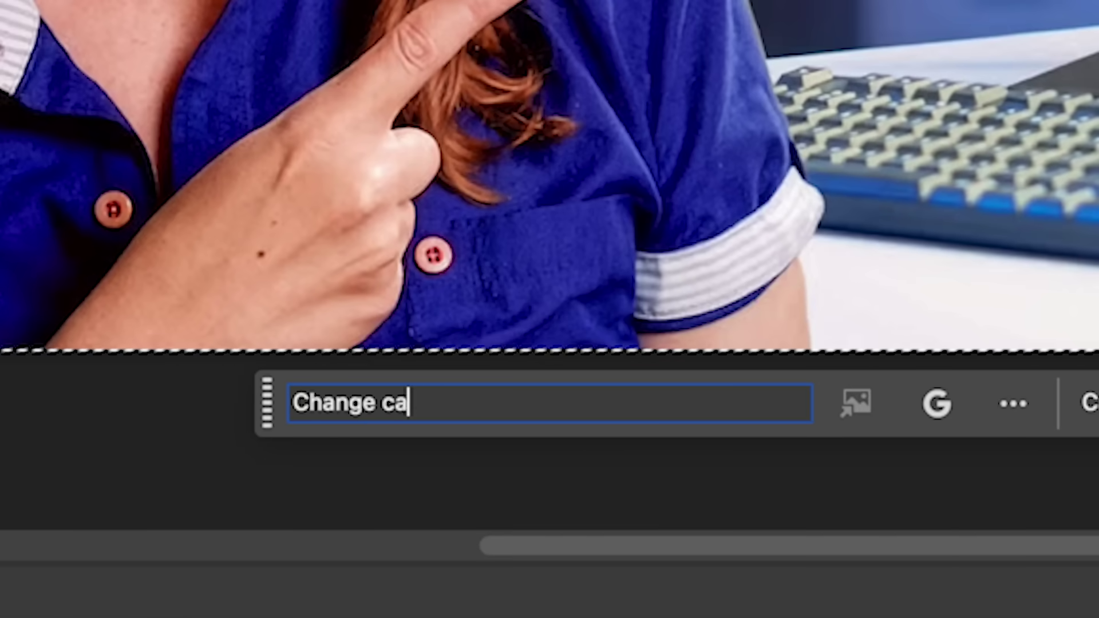
type("mera angle to a high angle.")
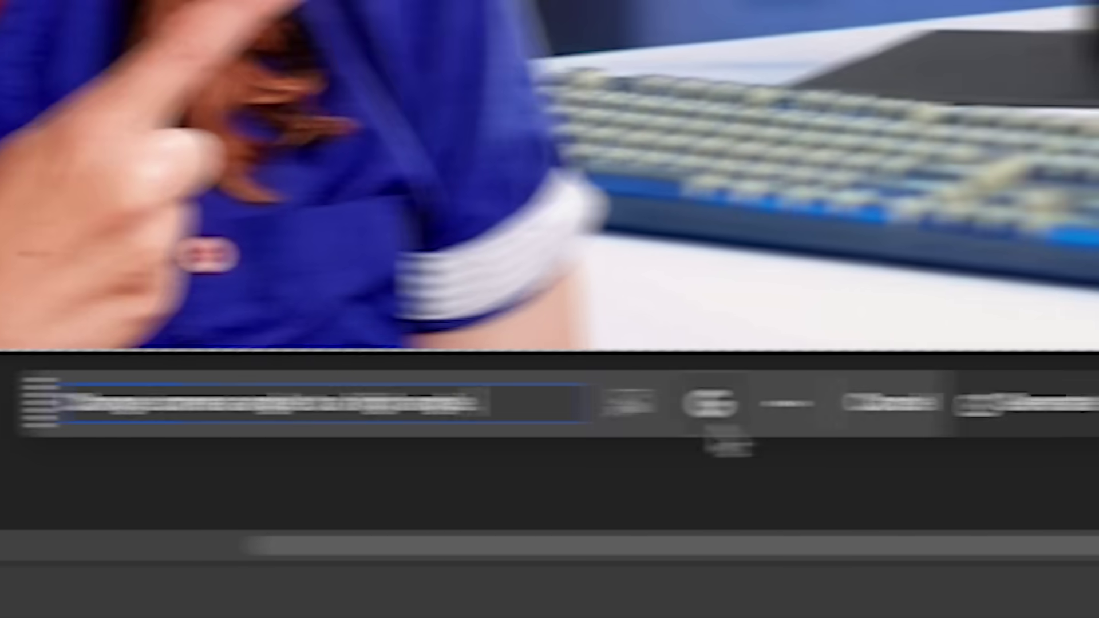
left_click(938, 405)
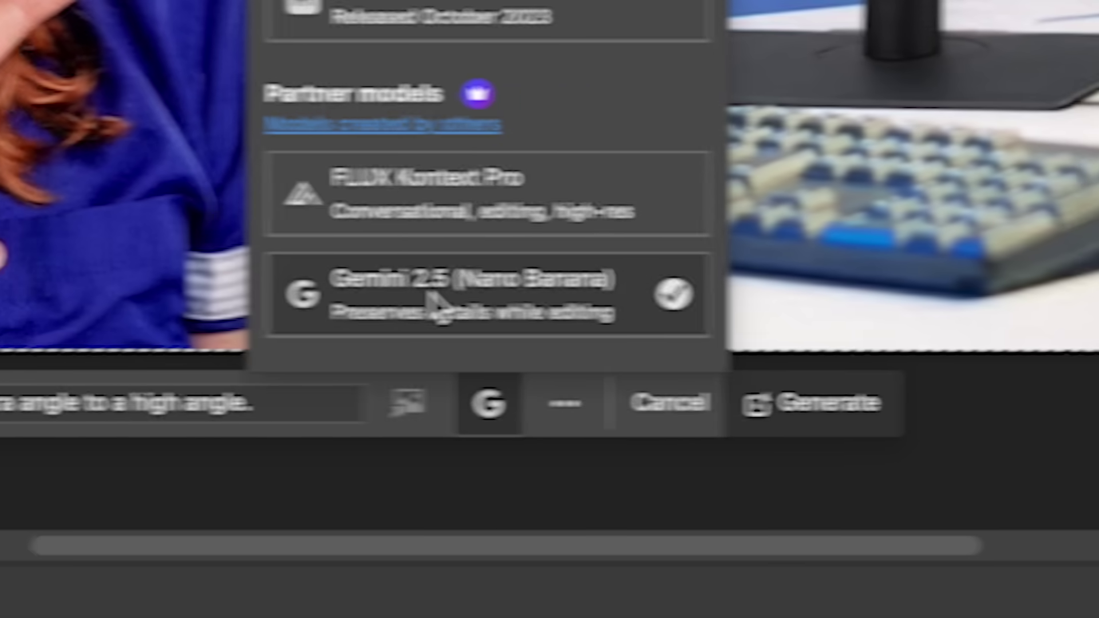
left_click(640, 416)
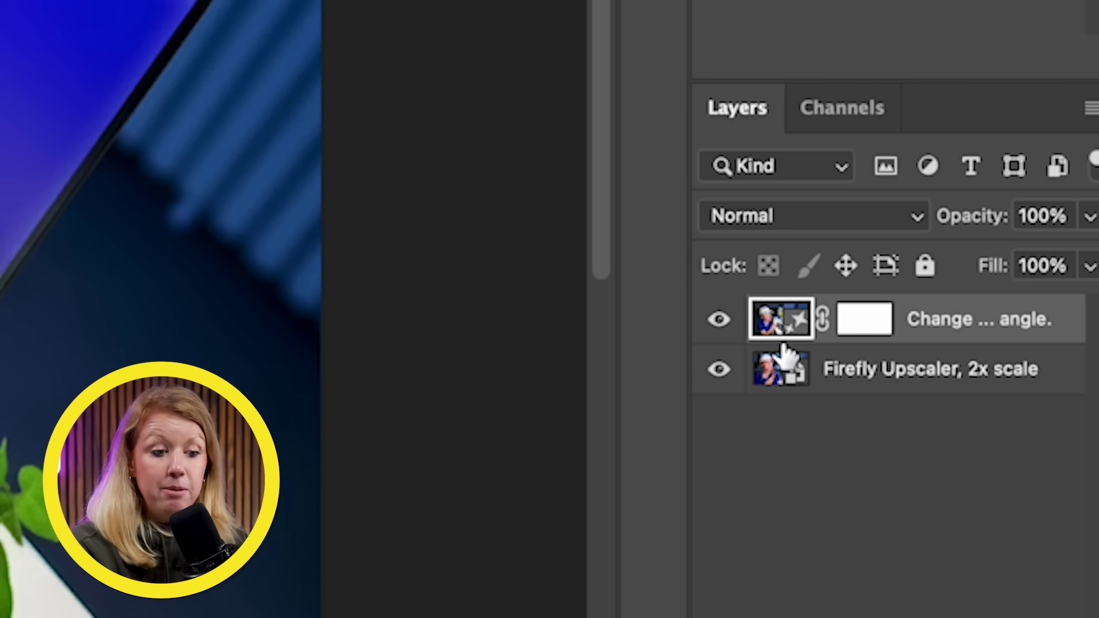
Step: Hide the high-angle layer and generate a low camera angle version over the whole upscaled thumbnail
left_click(719, 321)
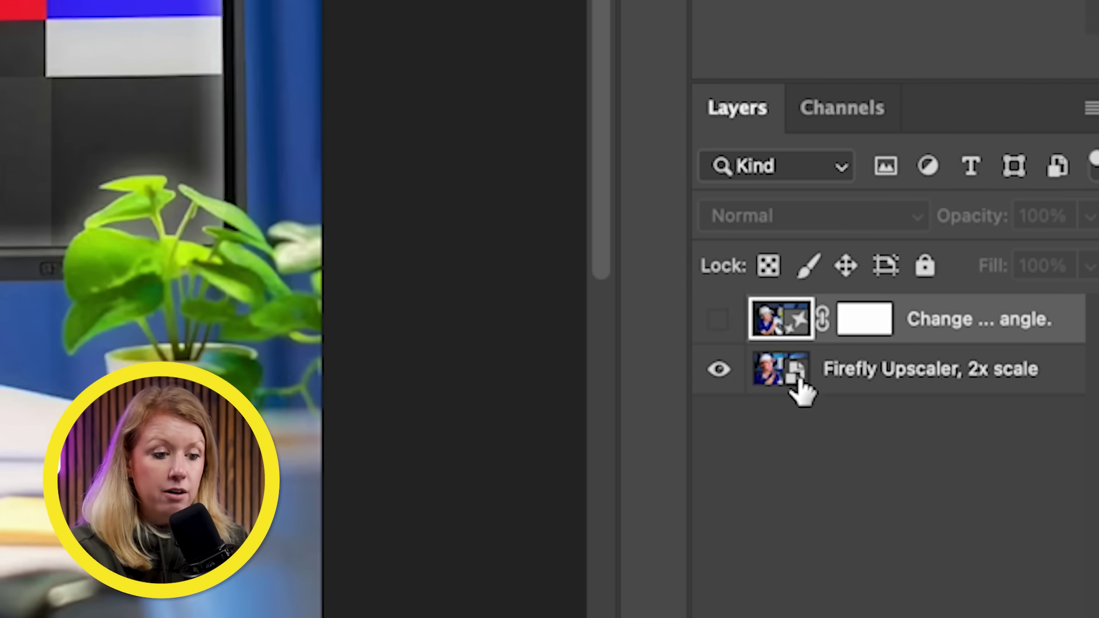
left_click(849, 395)
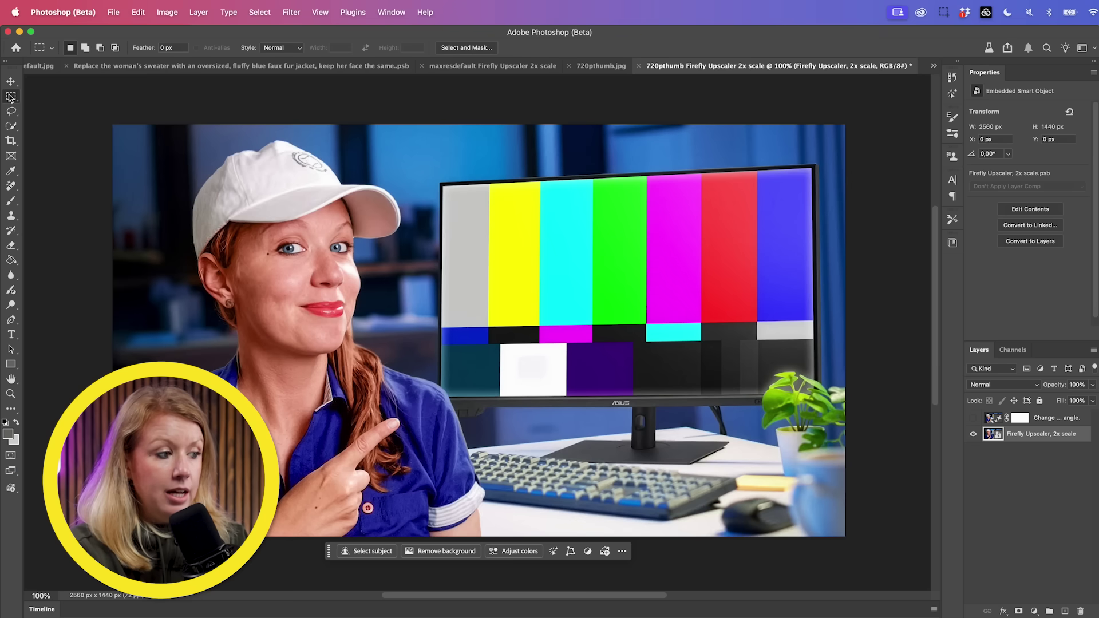
left_click_drag(102, 135, 853, 541)
left_click(372, 551)
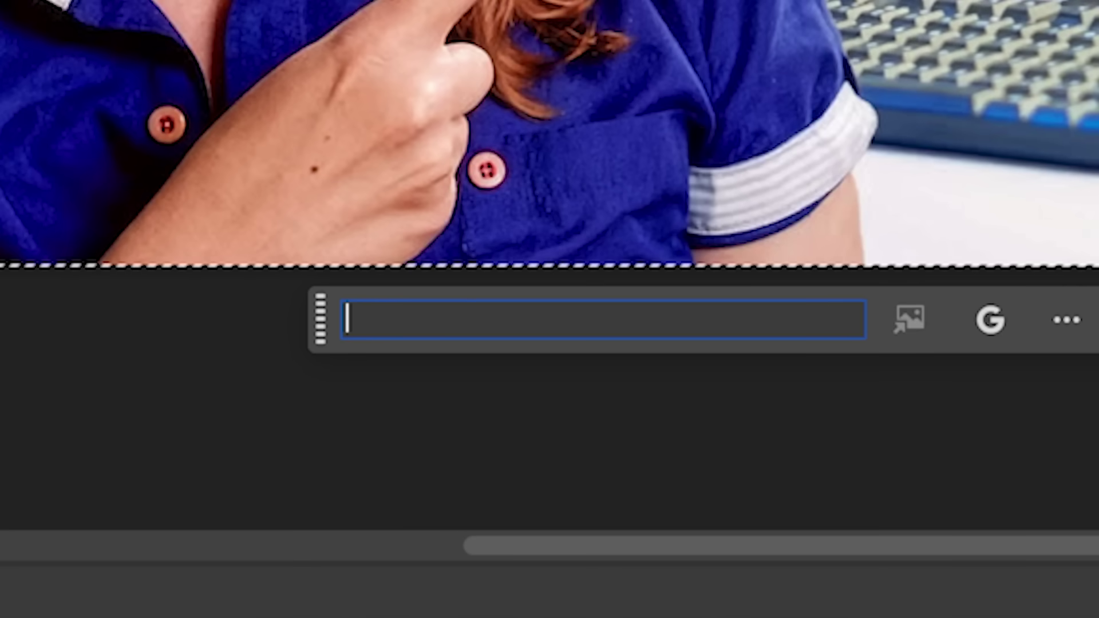
type("Change")
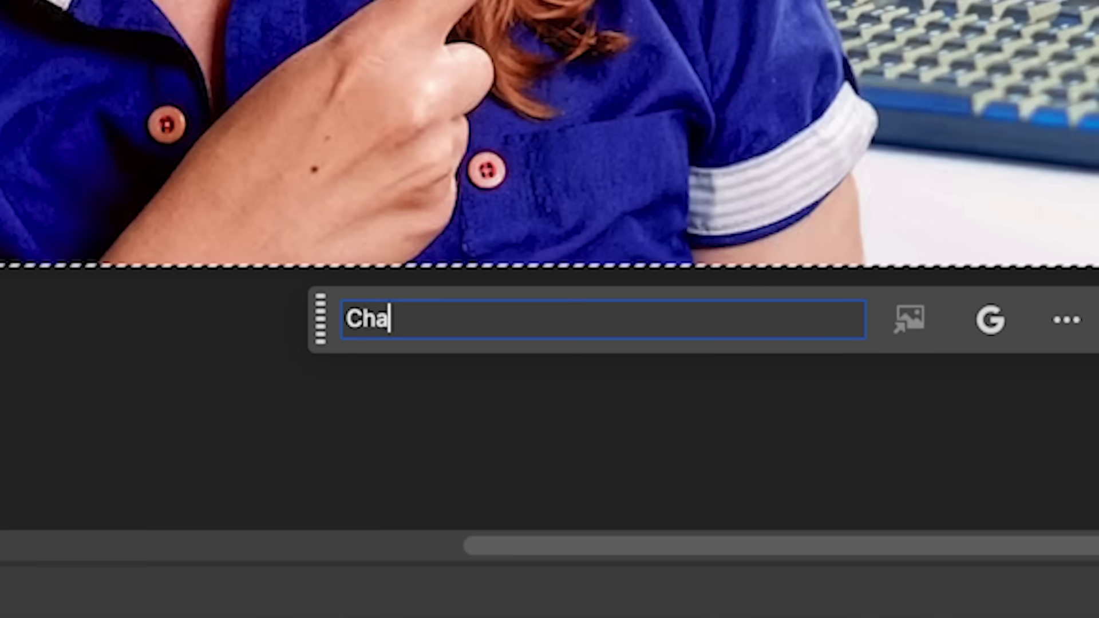
type(" camera angle to a low angl")
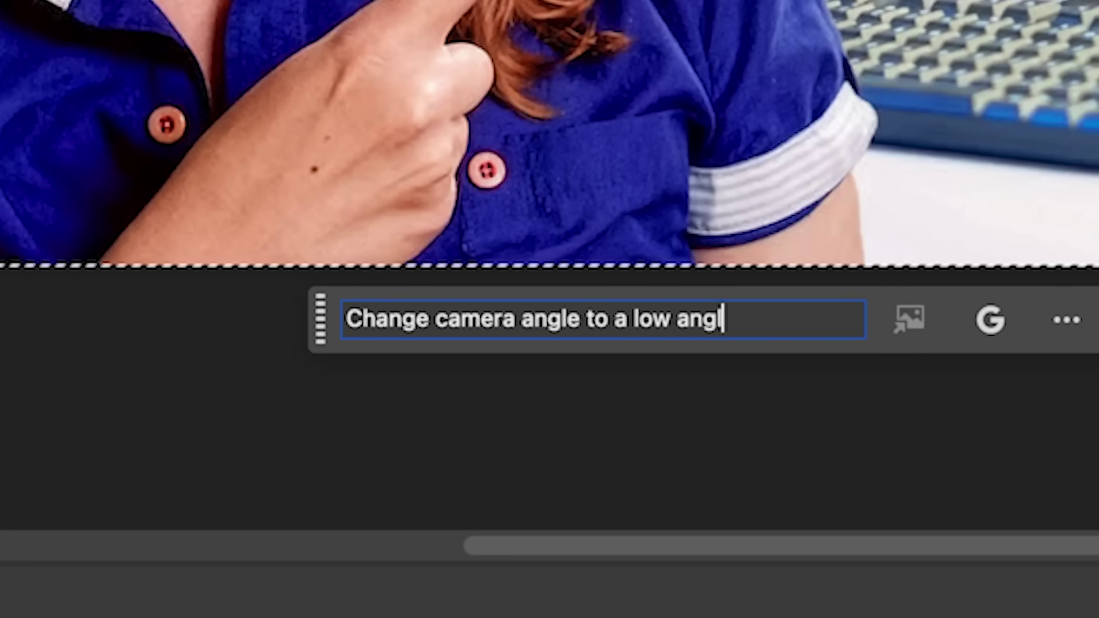
left_click(497, 322)
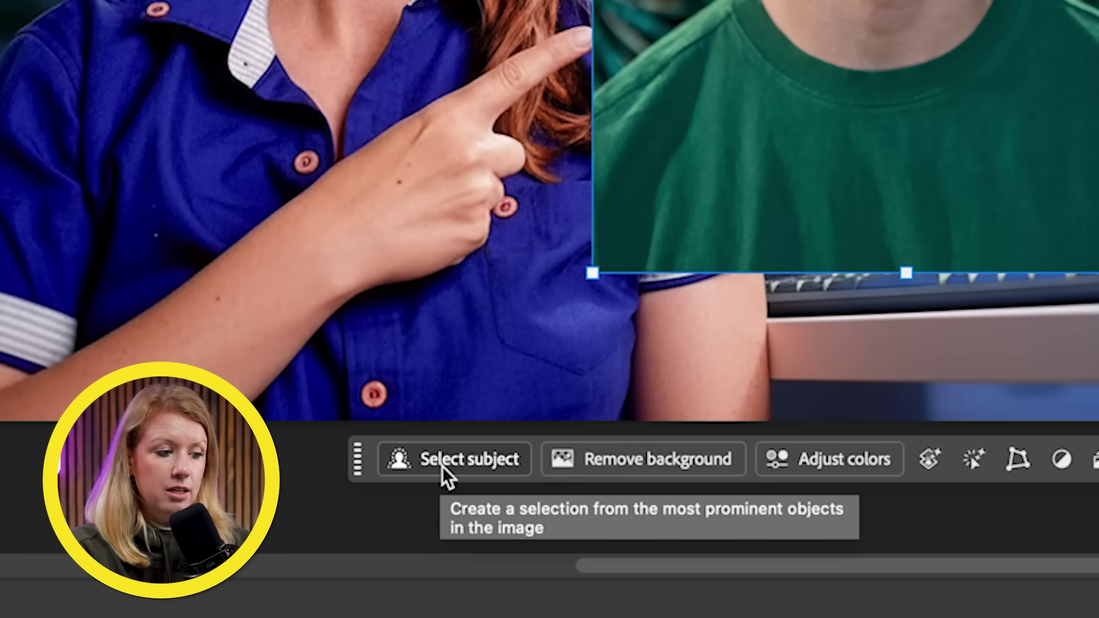
Step: Mask the man out of his headshot, move him left of the woman, and Harmonize him
left_click(442, 466)
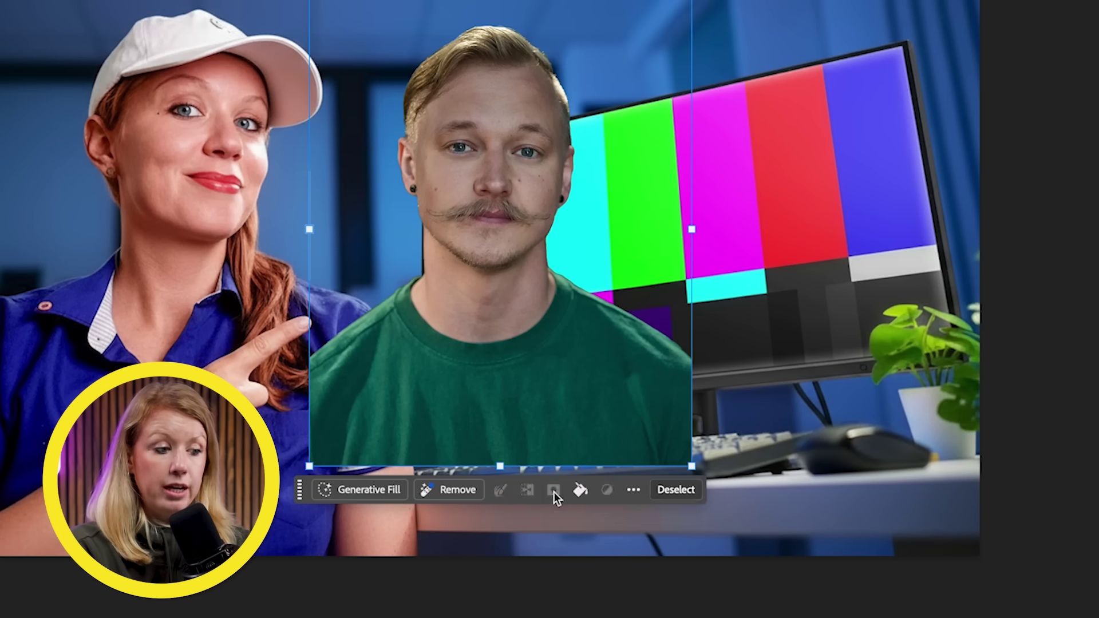
left_click(550, 463)
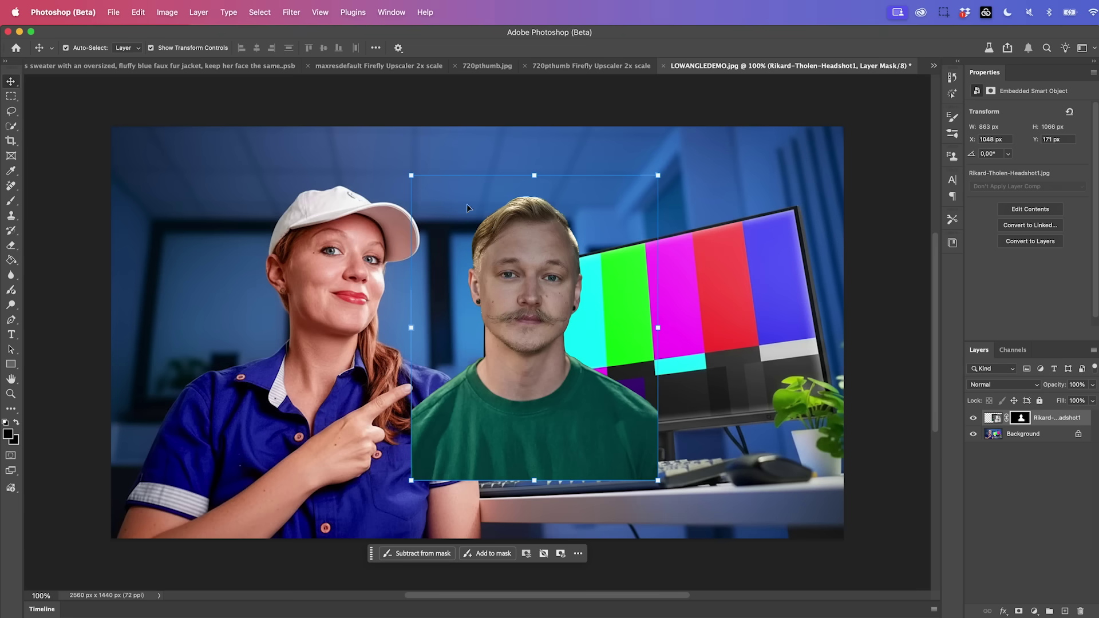
left_click_drag(534, 279, 215, 257)
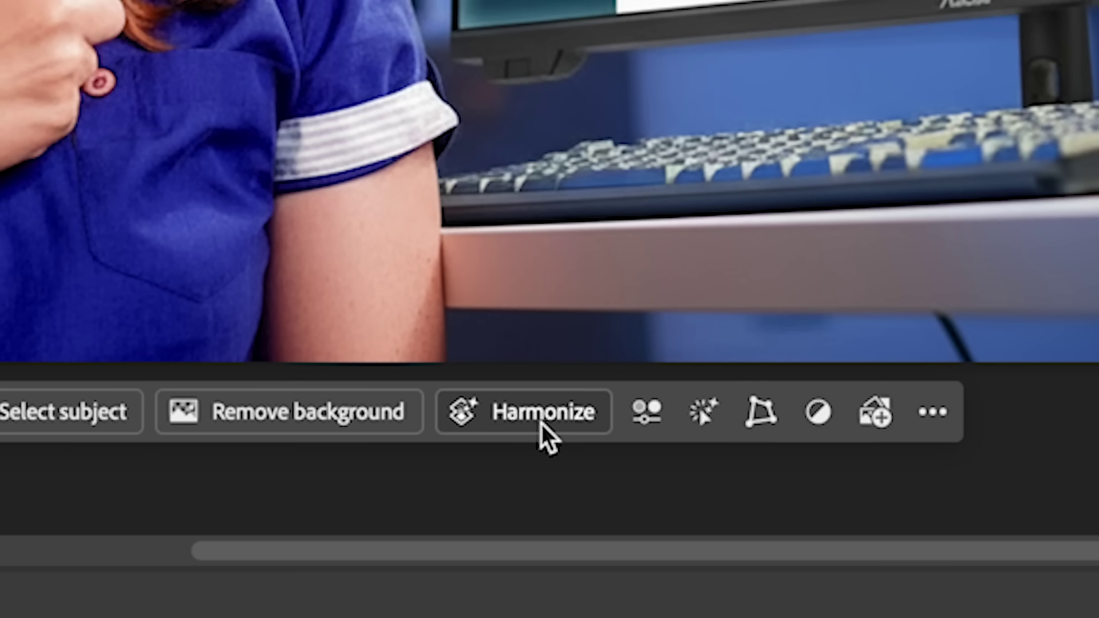
left_click(540, 427)
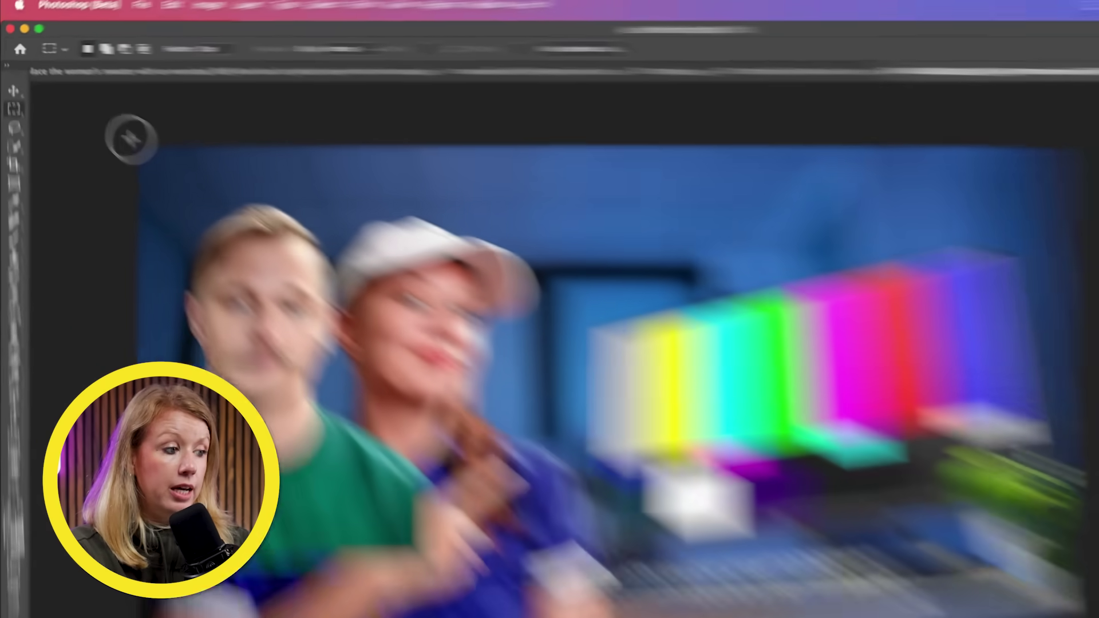
Step: Select the whole image and prompt a body for the man behind the woman, hand on her right shoulder
left_click_drag(285, 255, 651, 617)
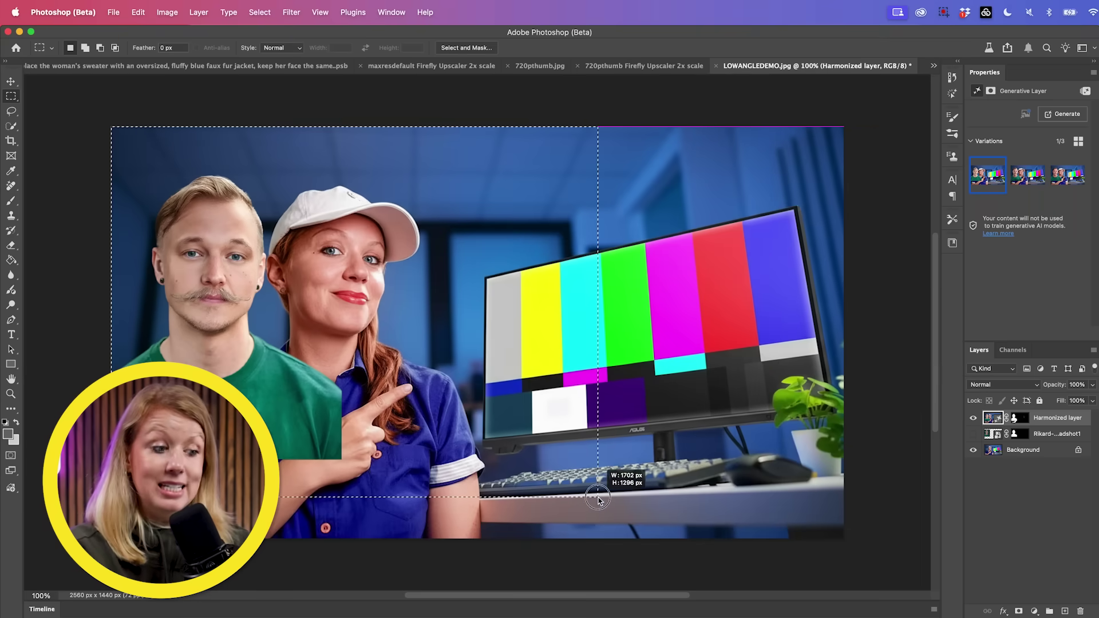
left_click_drag(785, 533, 850, 556)
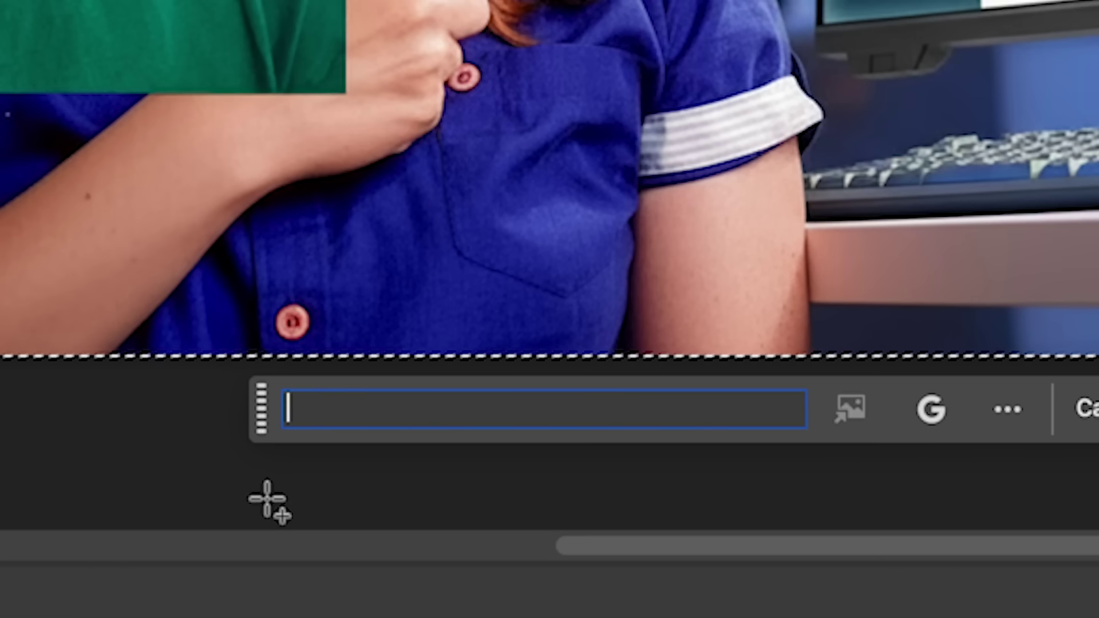
type("Add a")
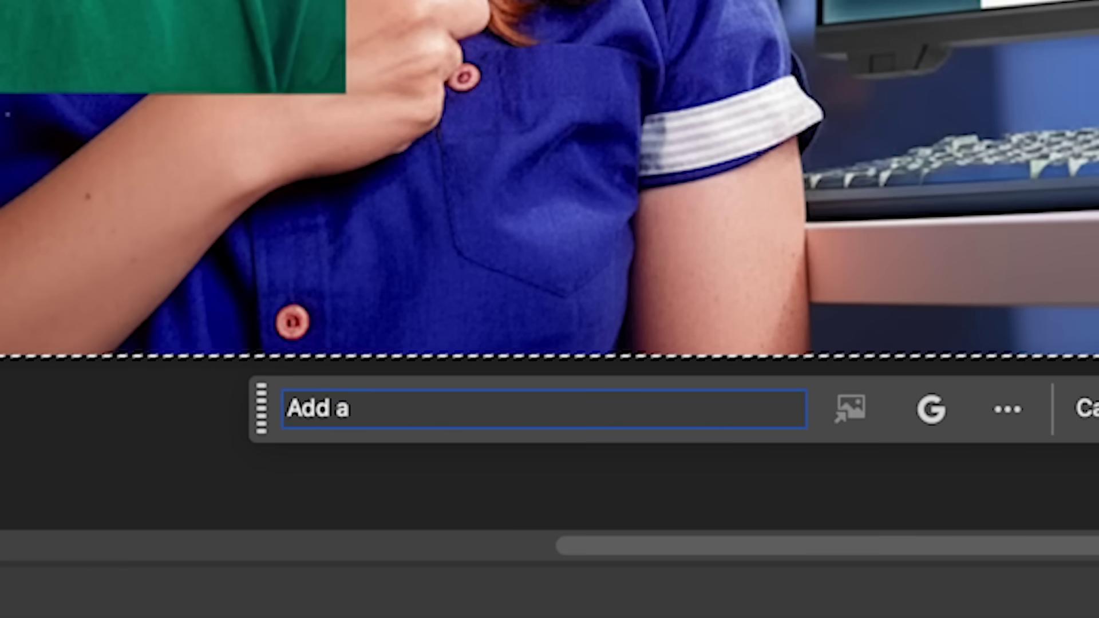
type(" body to the man and place him behind the ")
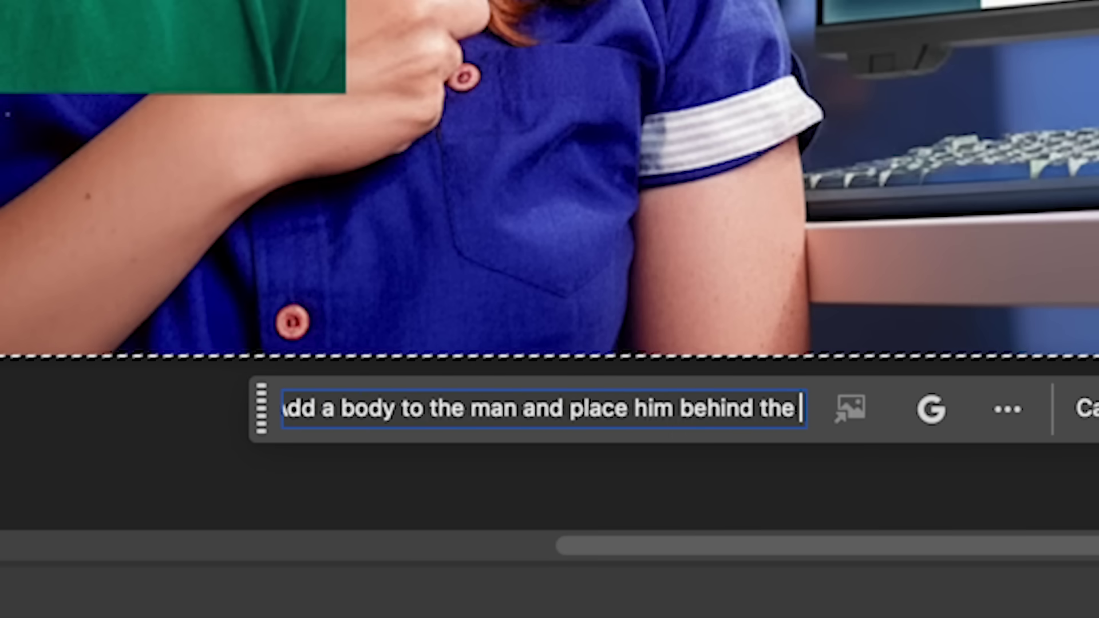
type("woman, his right hand is on the right shou")
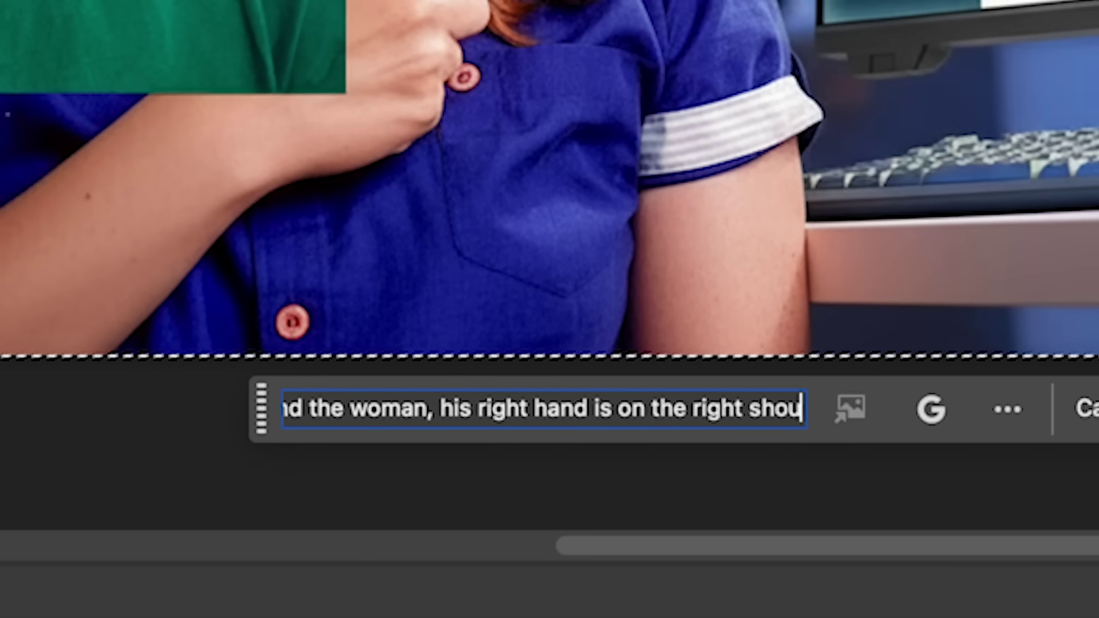
type("lder of the woman. Do not change the woman's appearance or c")
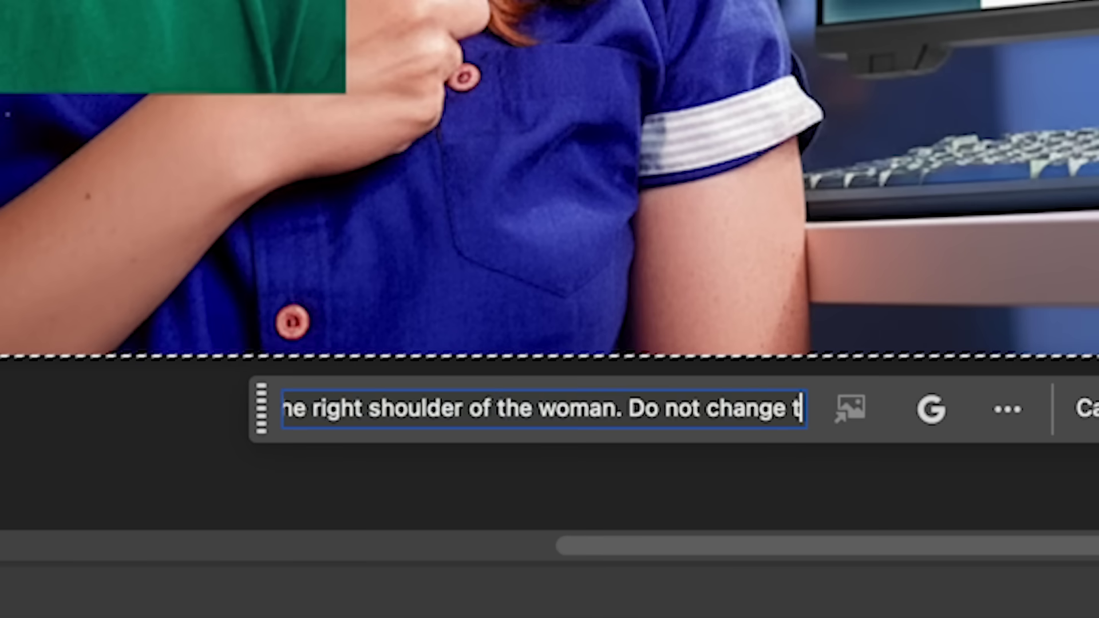
type("lothing")
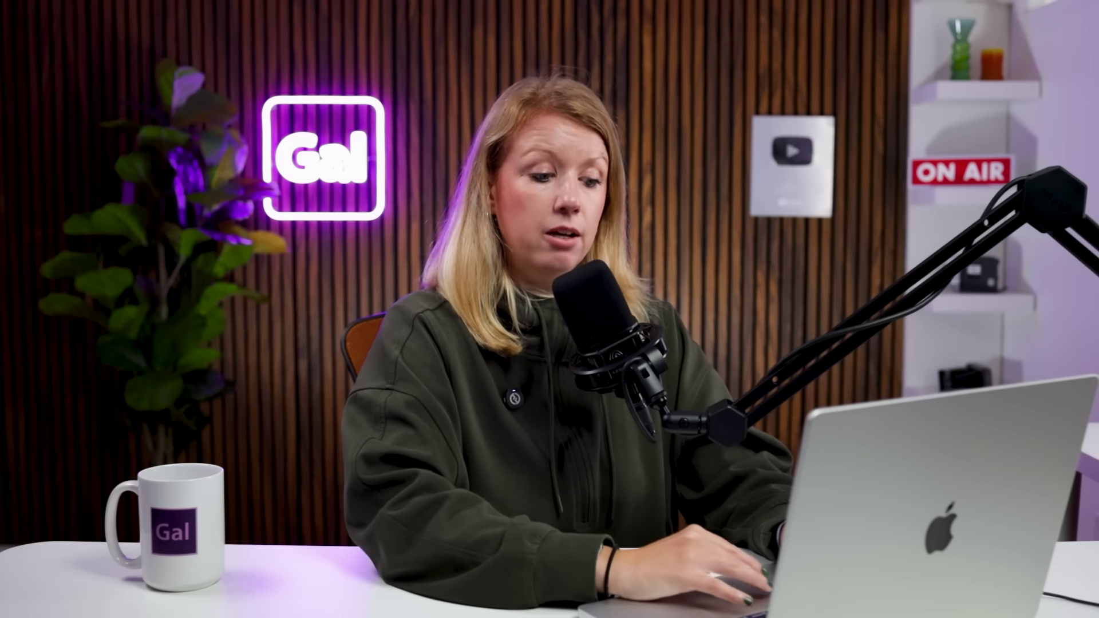
type("Blend the man")
type(" seamlessly into the scene.")
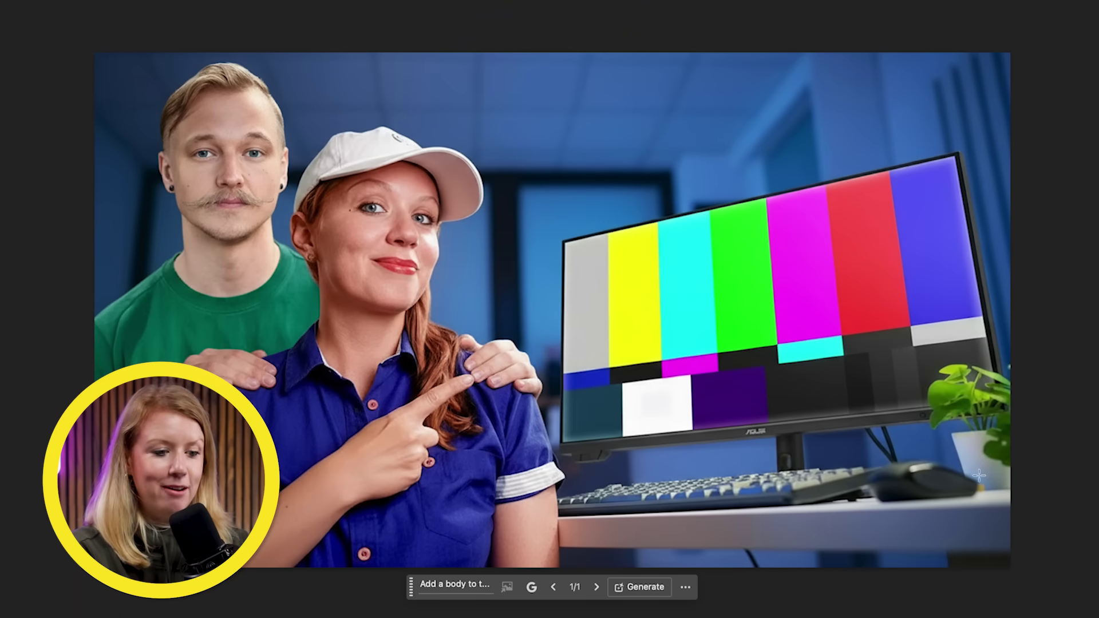
Step: Toggle visibility of the generated-body, cut-out headshot and Harmonized layers to compare each stage
left_click(630, 407)
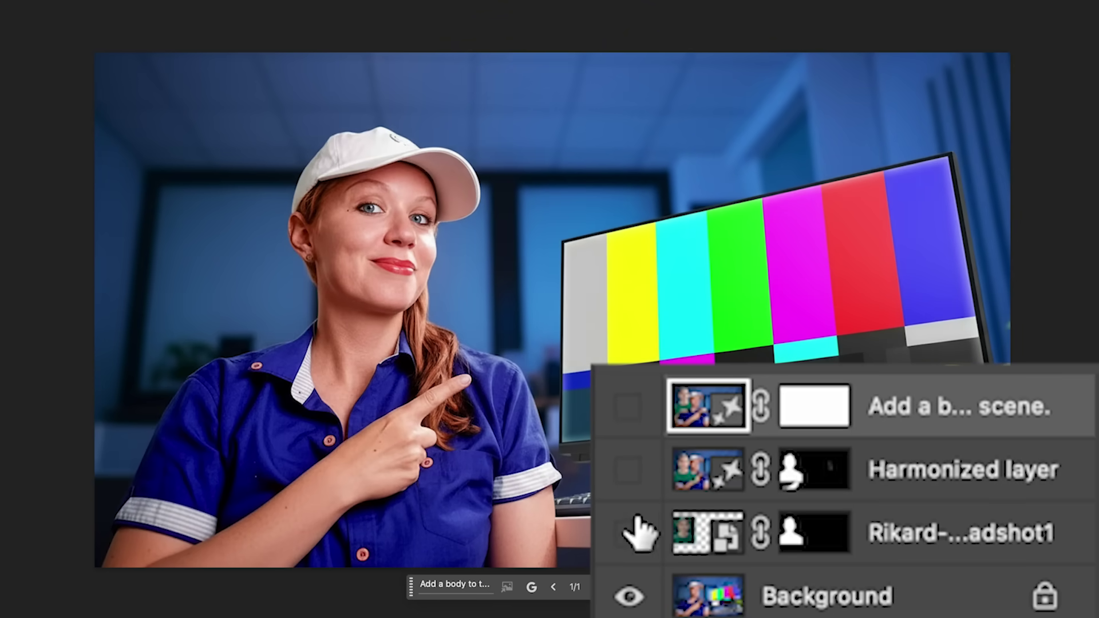
left_click(630, 534)
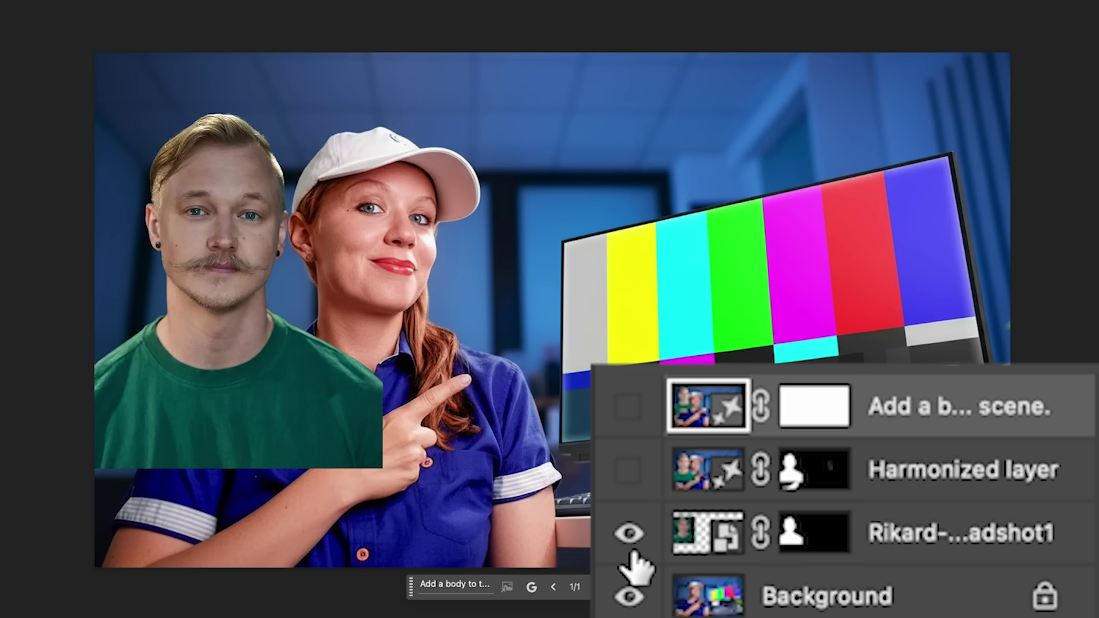
left_click(629, 471)
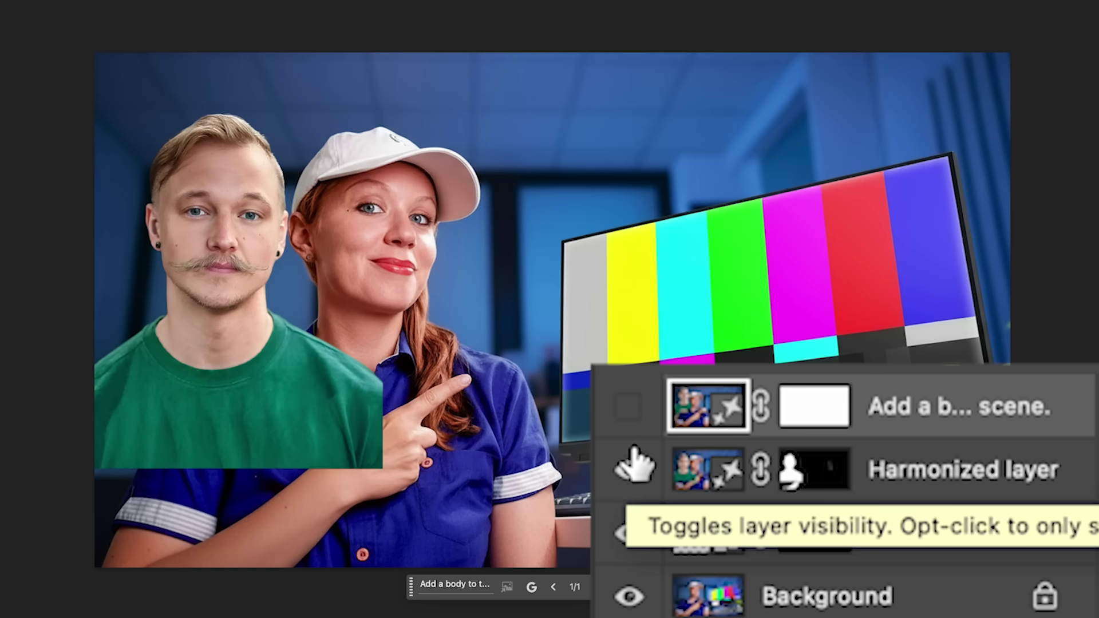
left_click(628, 408)
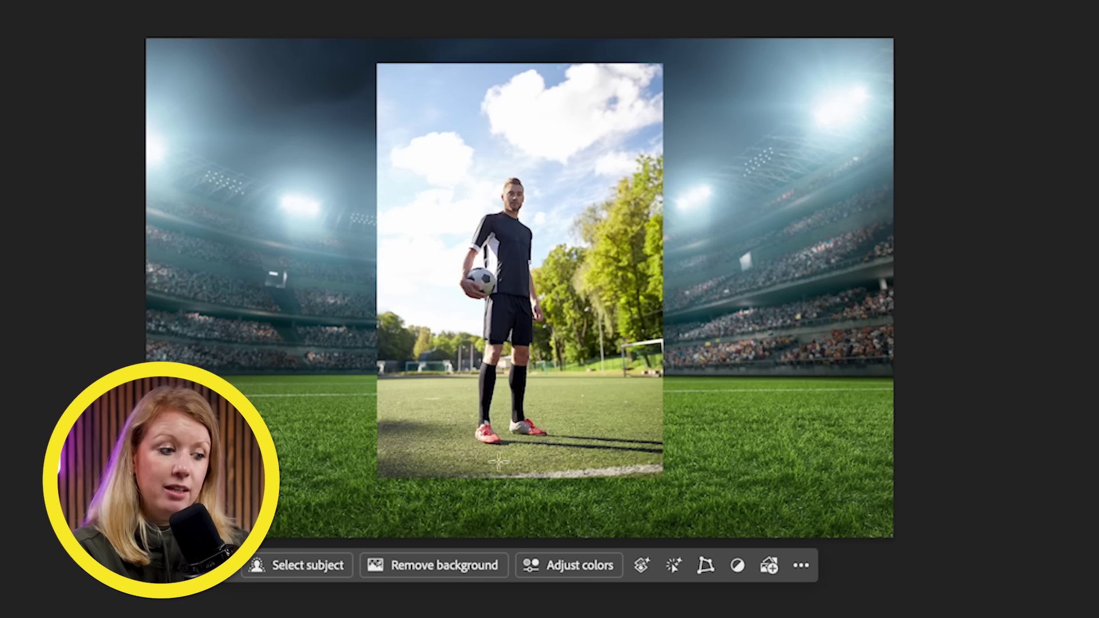
Step: Mask the footballer out of his photo with Select subject, then run Harmonize on his layer
left_click(309, 568)
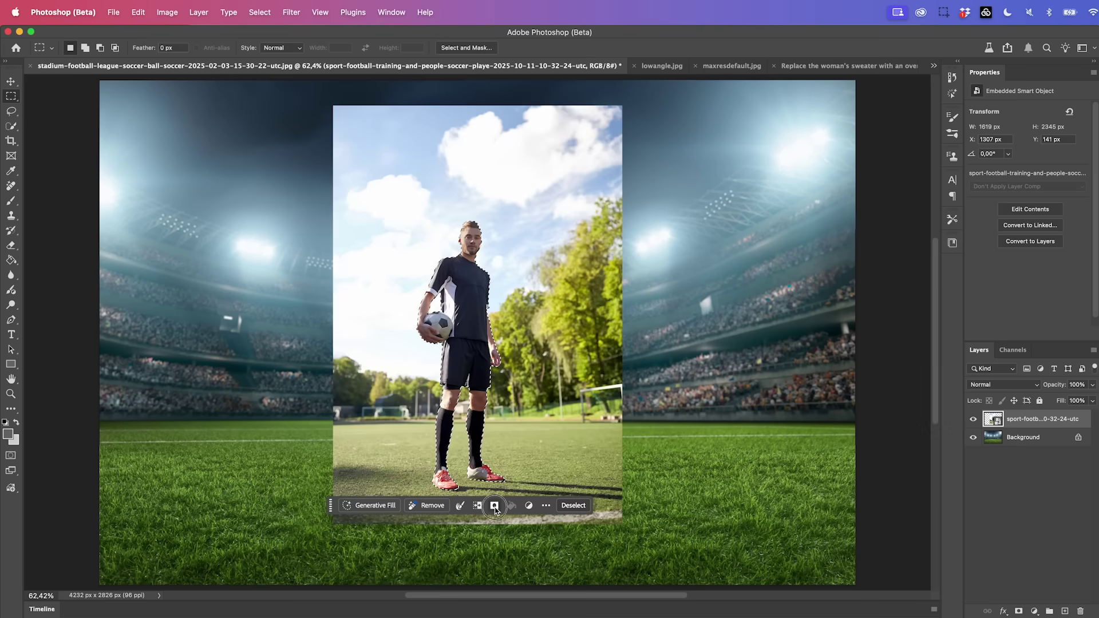
left_click(562, 423)
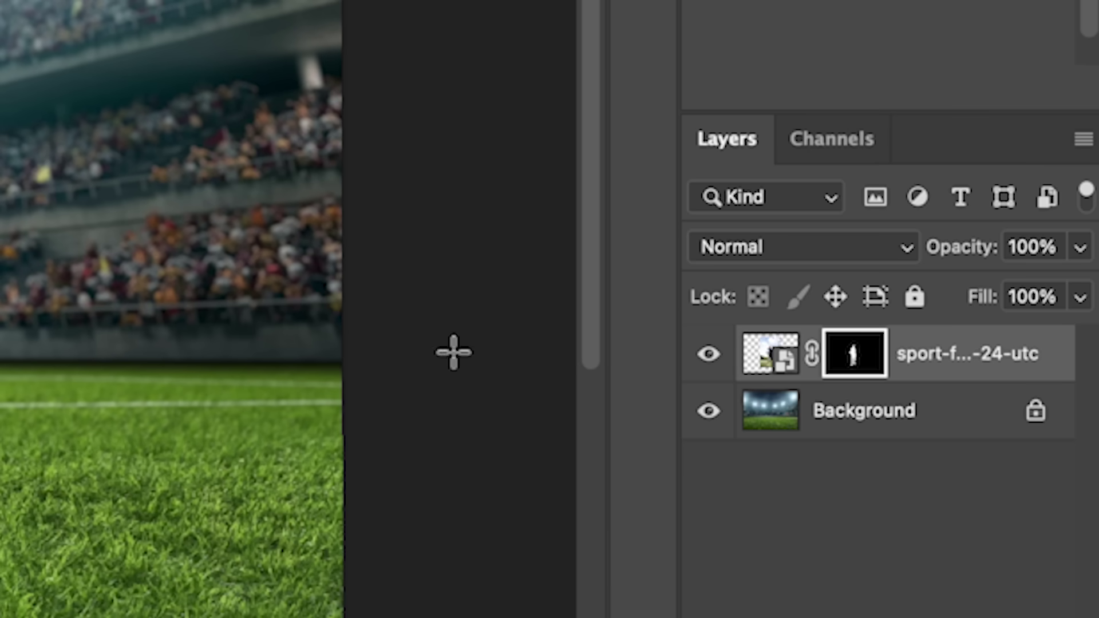
left_click(765, 367)
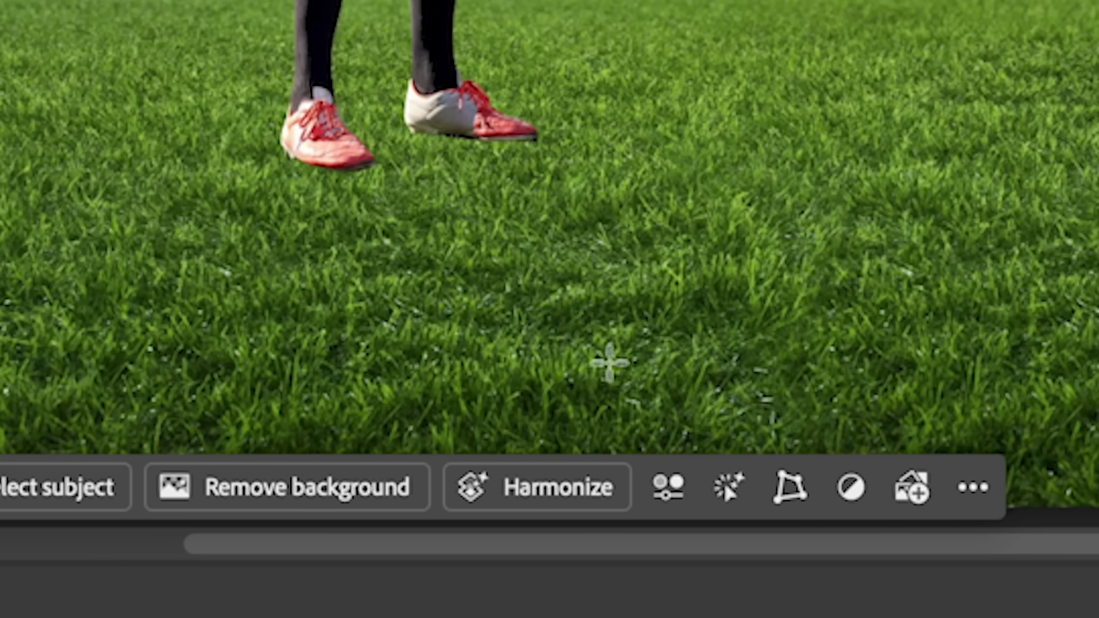
left_click(563, 504)
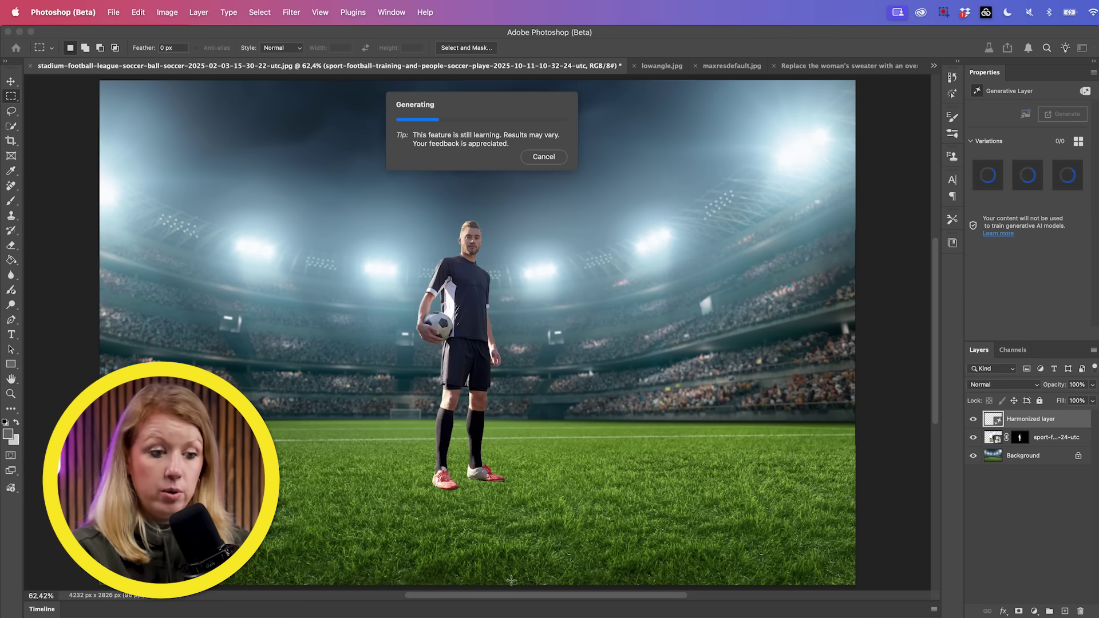